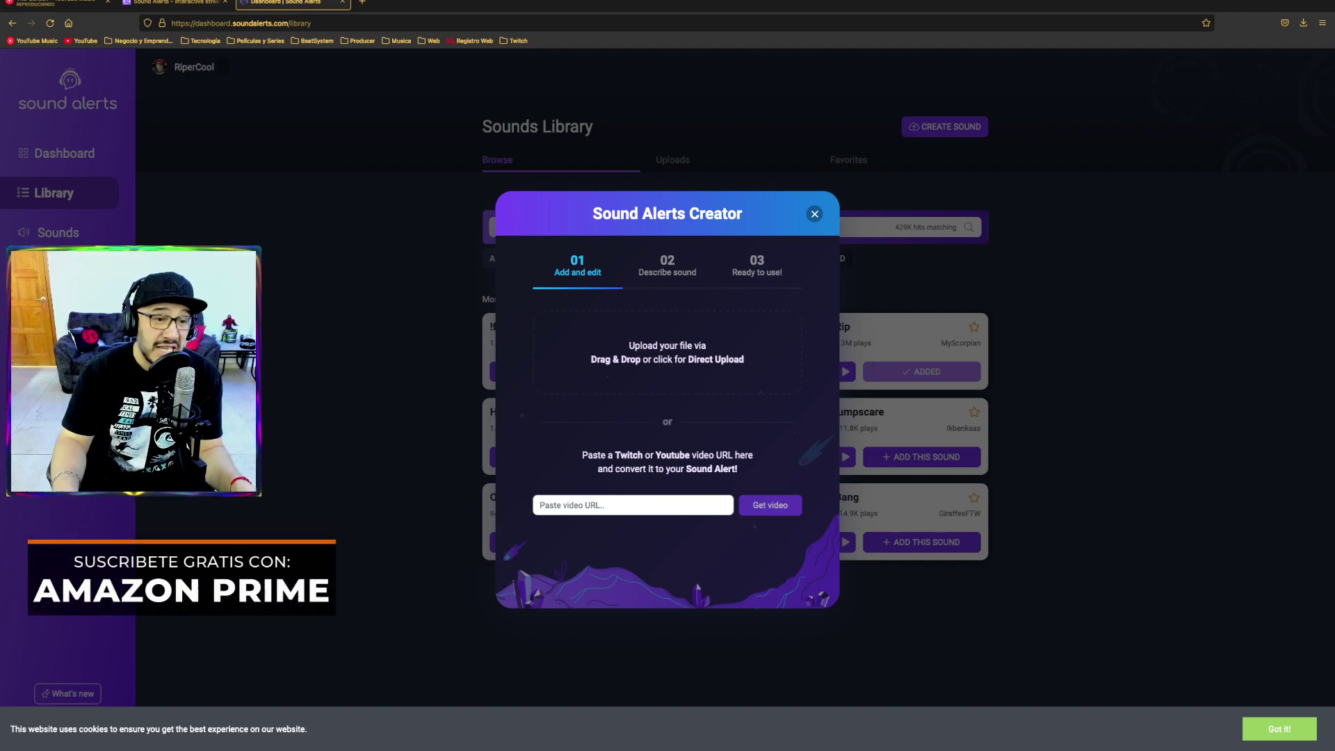
Upload the file VaAQuererPistashes.mp3 from the Descargas folder as the source for the new sound alert
click(607, 375)
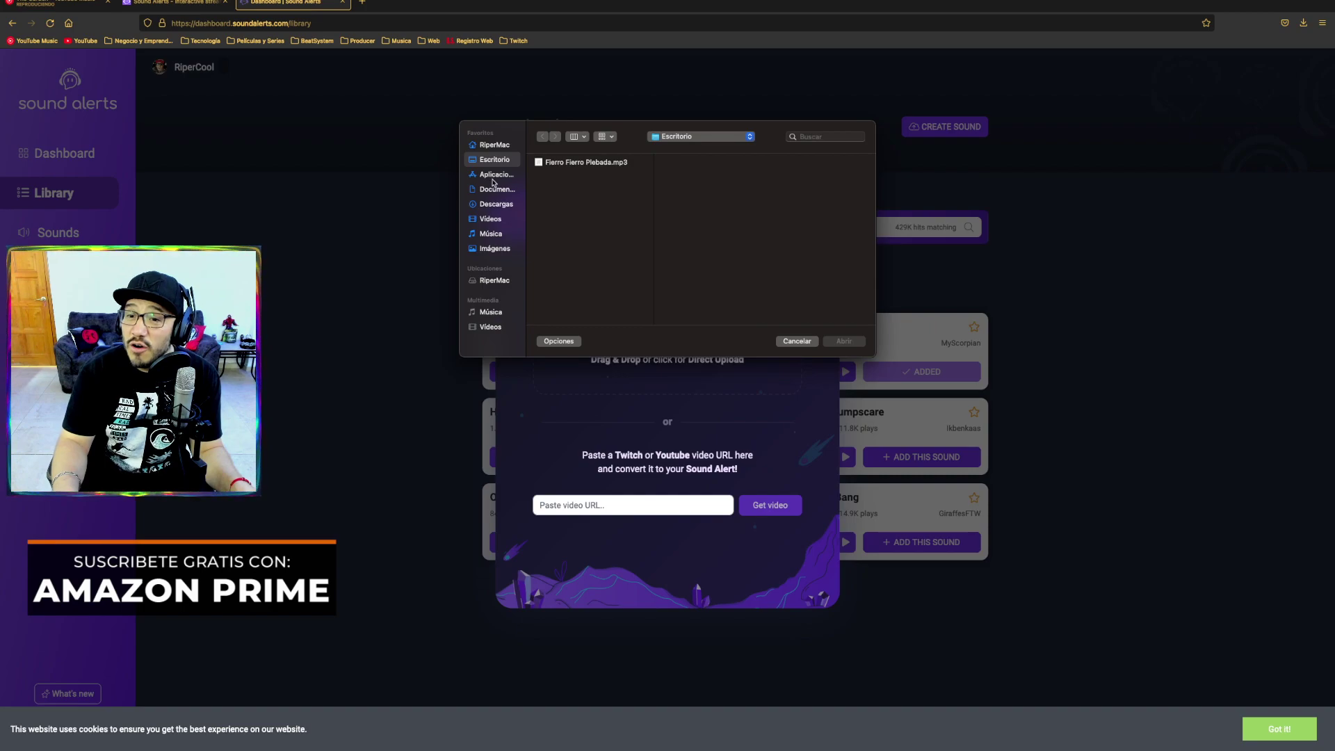
click(496, 205)
scroll(553, 258, down, 3)
scroll(553, 259, down, 5)
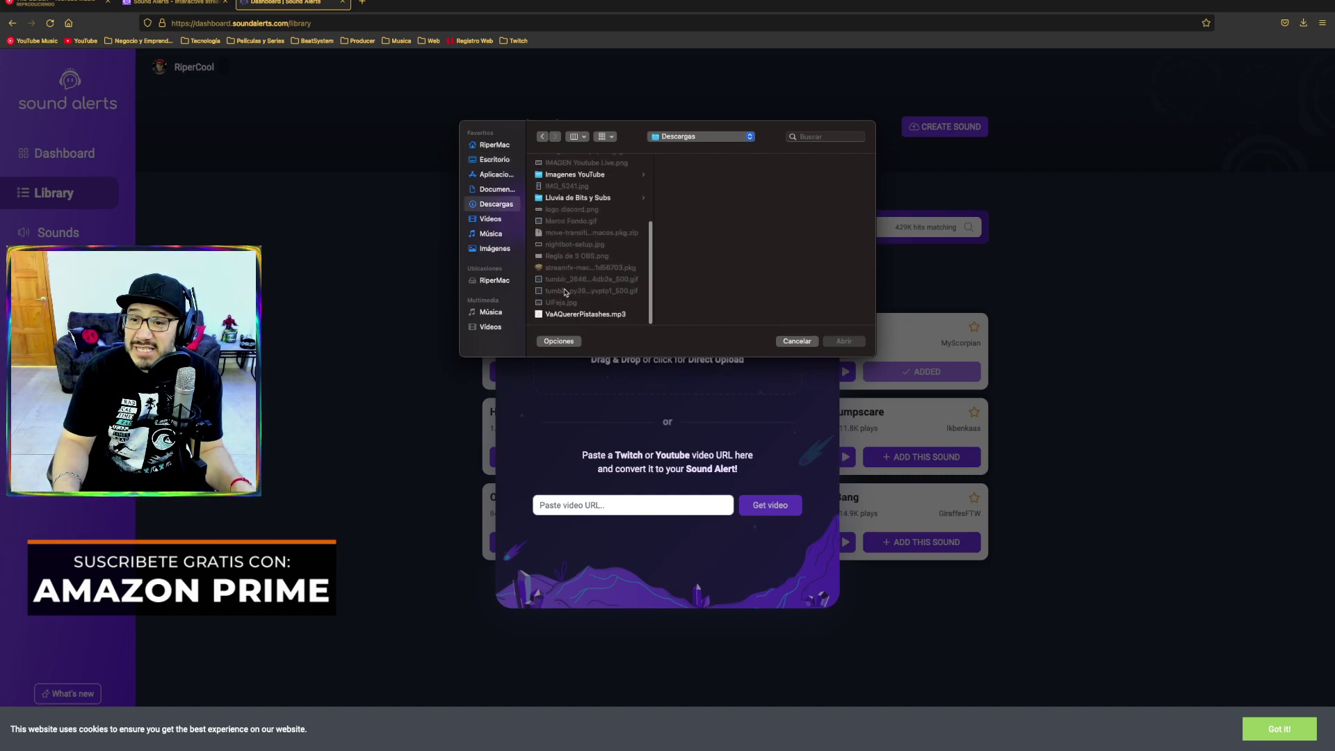
click(568, 314)
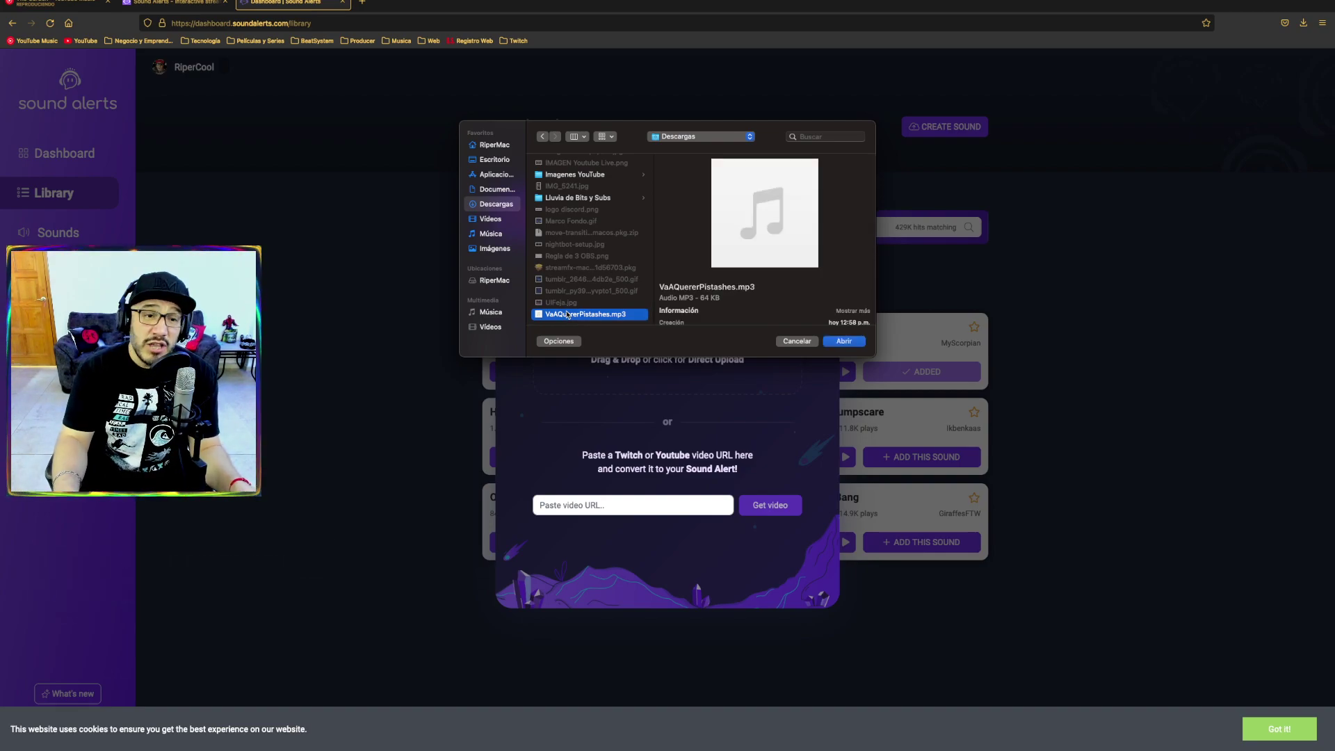
click(845, 340)
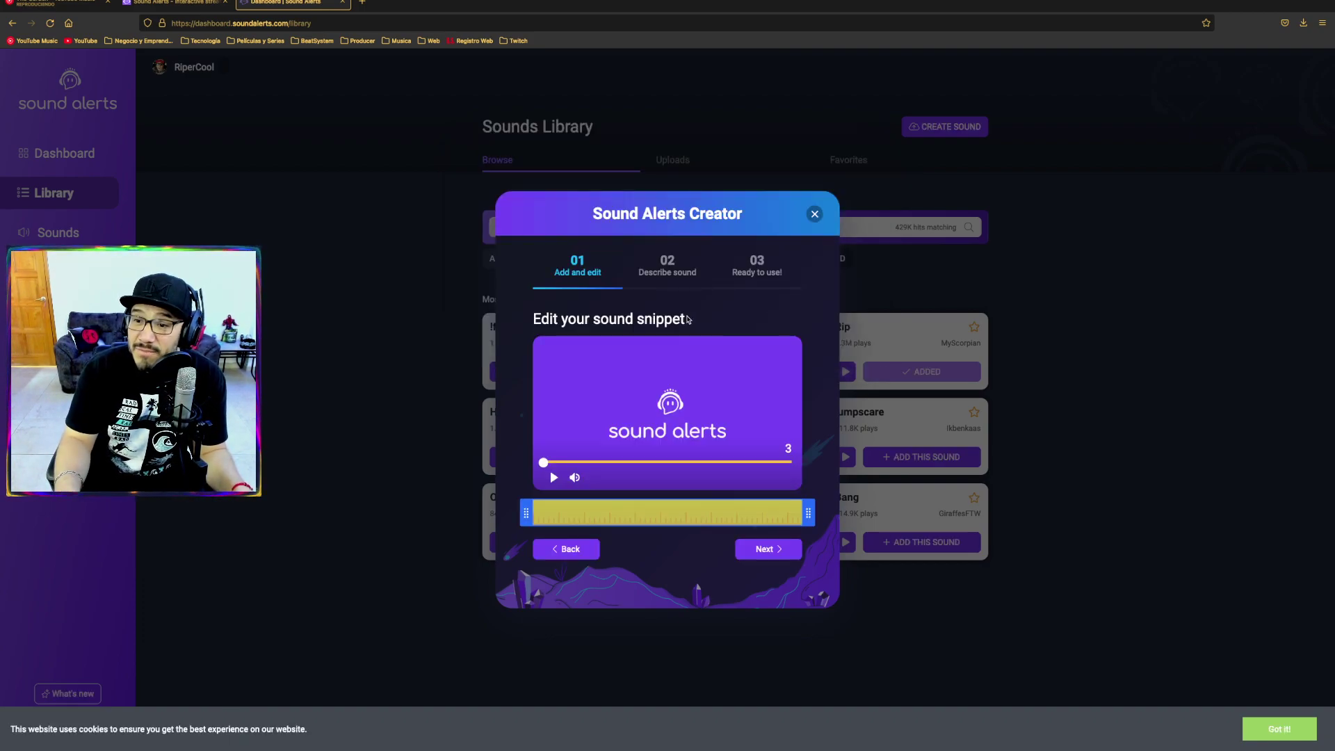
Preview the uploaded sound snippet and continue to its description without trimming it
click(554, 477)
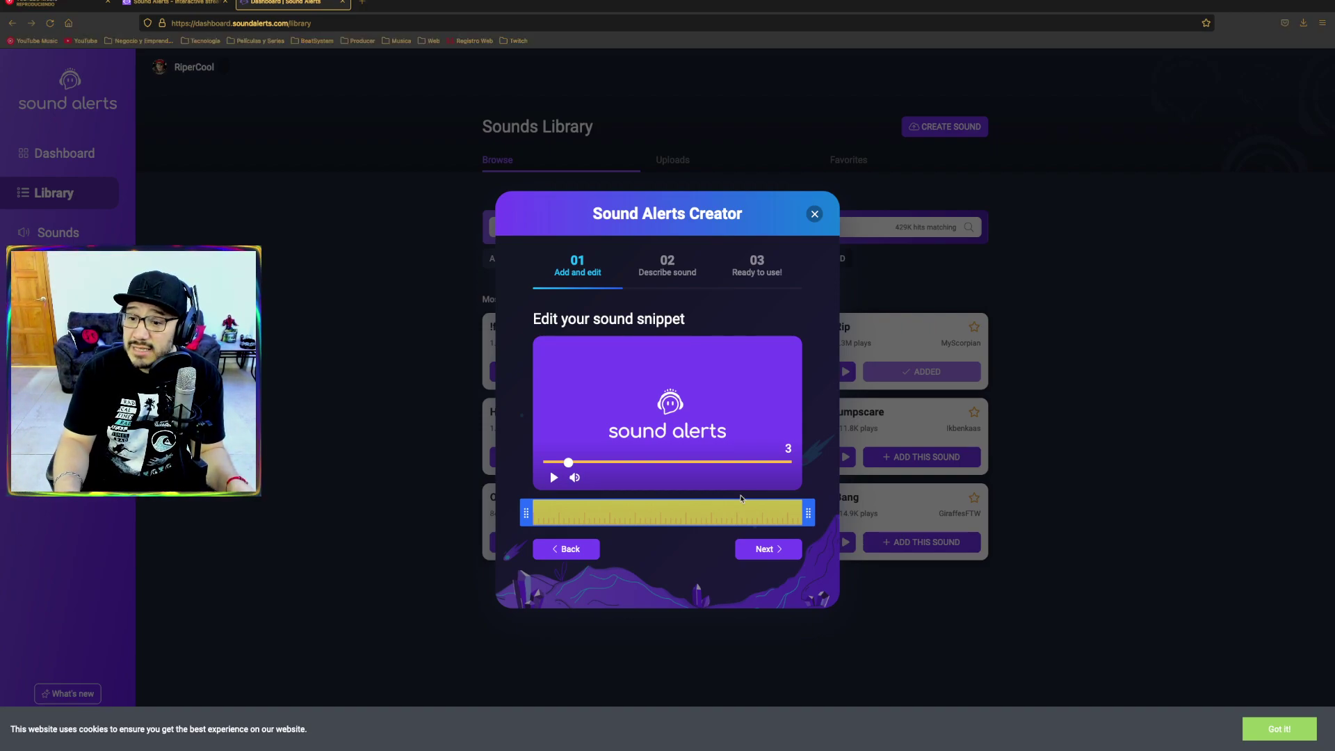
click(554, 477)
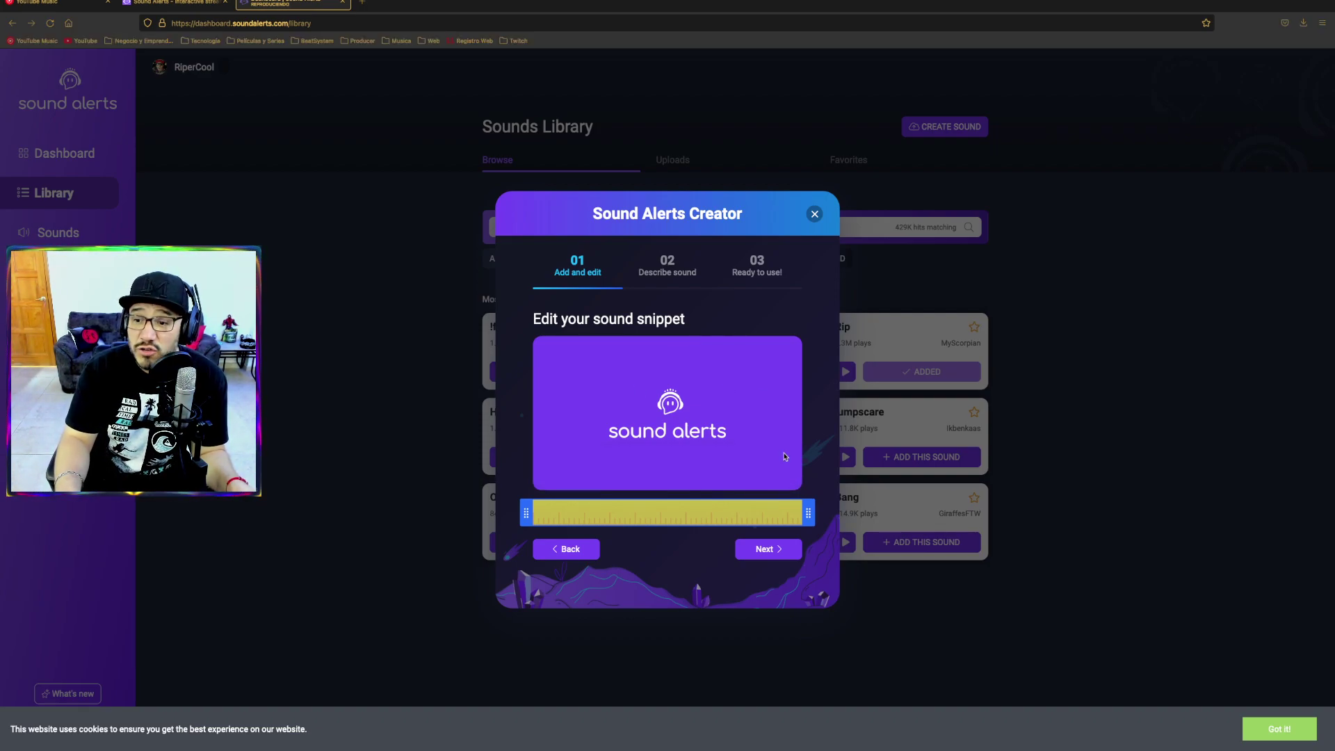
click(765, 549)
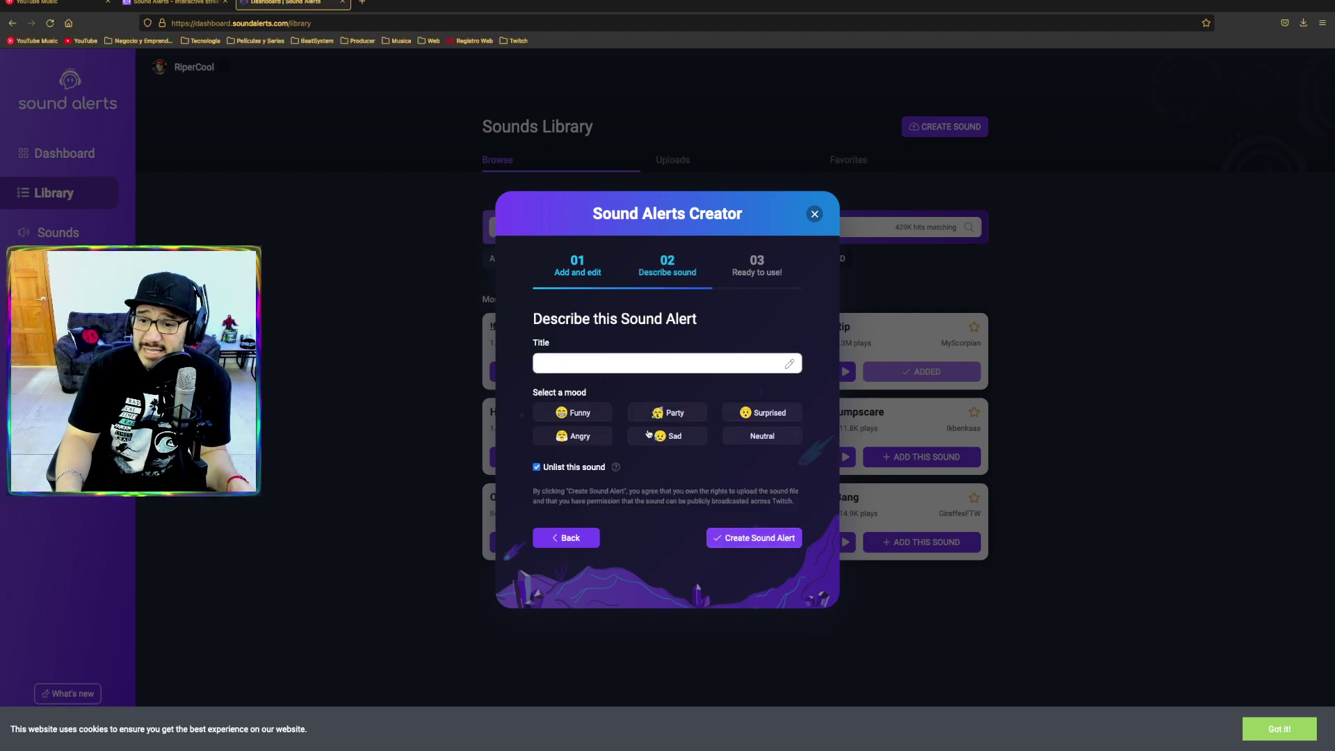
Create the sound alert titled "Va a Querer Pistachezzz!" with the Funny mood and the unlist option off, and close the creator
click(623, 366)
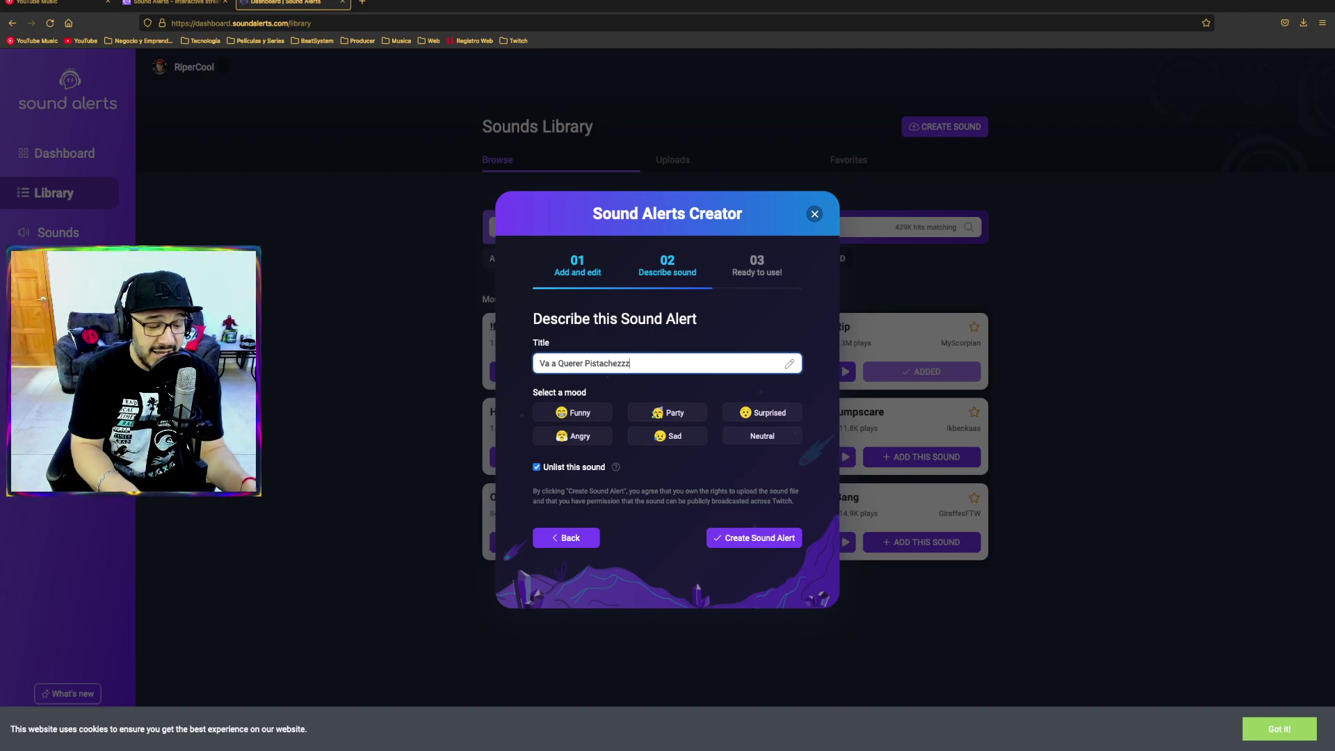
click(589, 411)
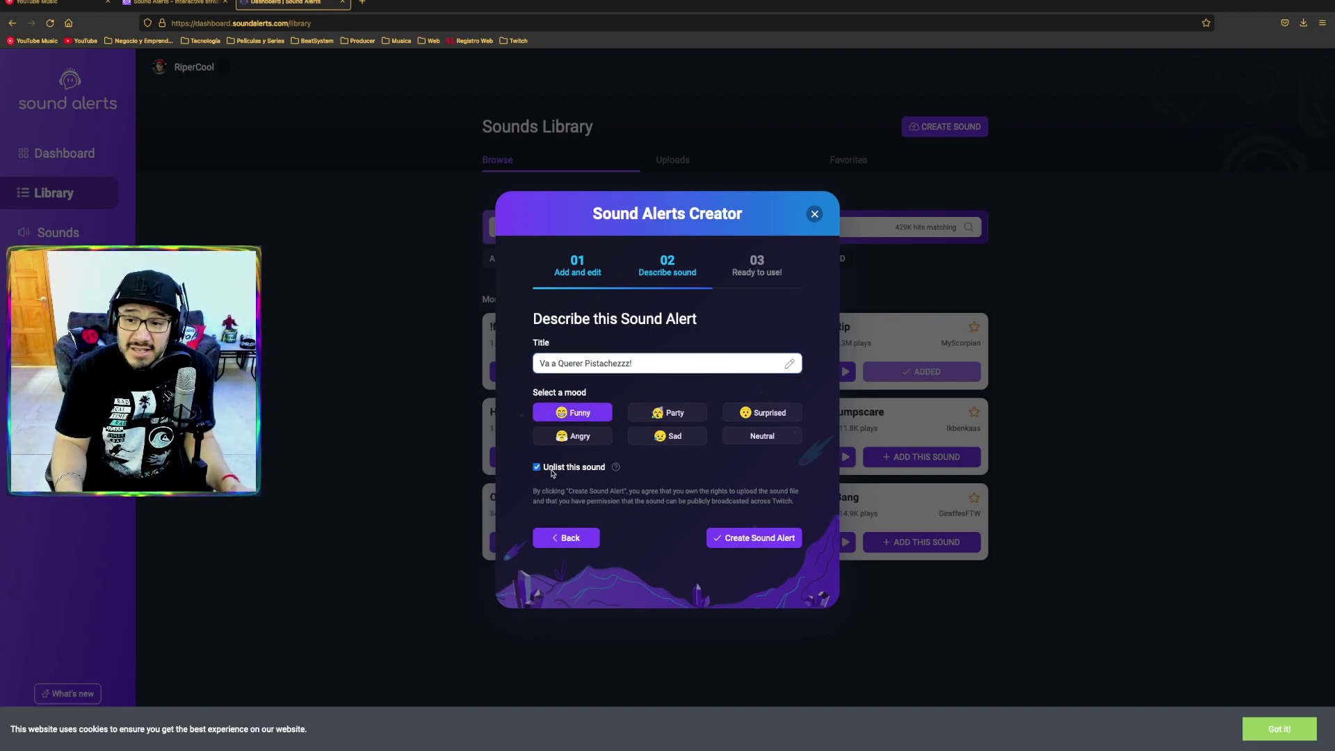
scroll(537, 465, up, 5)
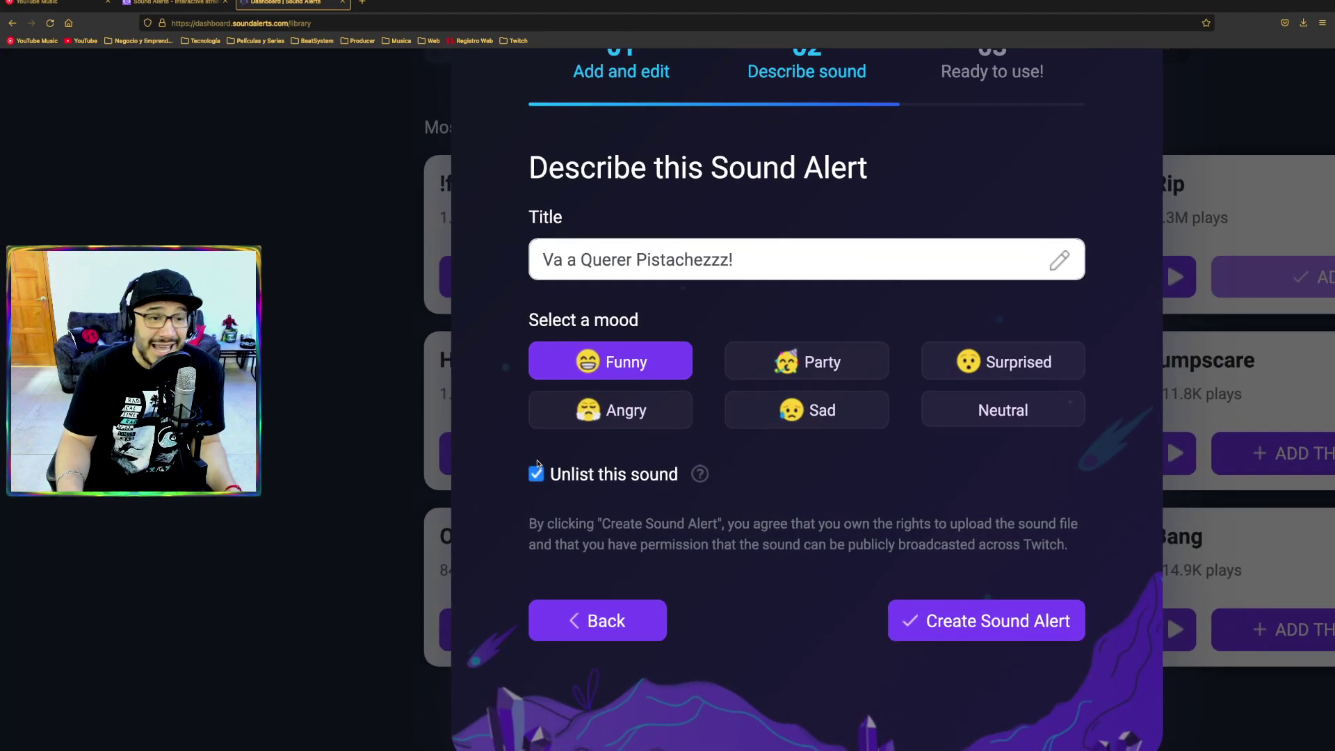
click(537, 474)
scroll(539, 474, down, 5)
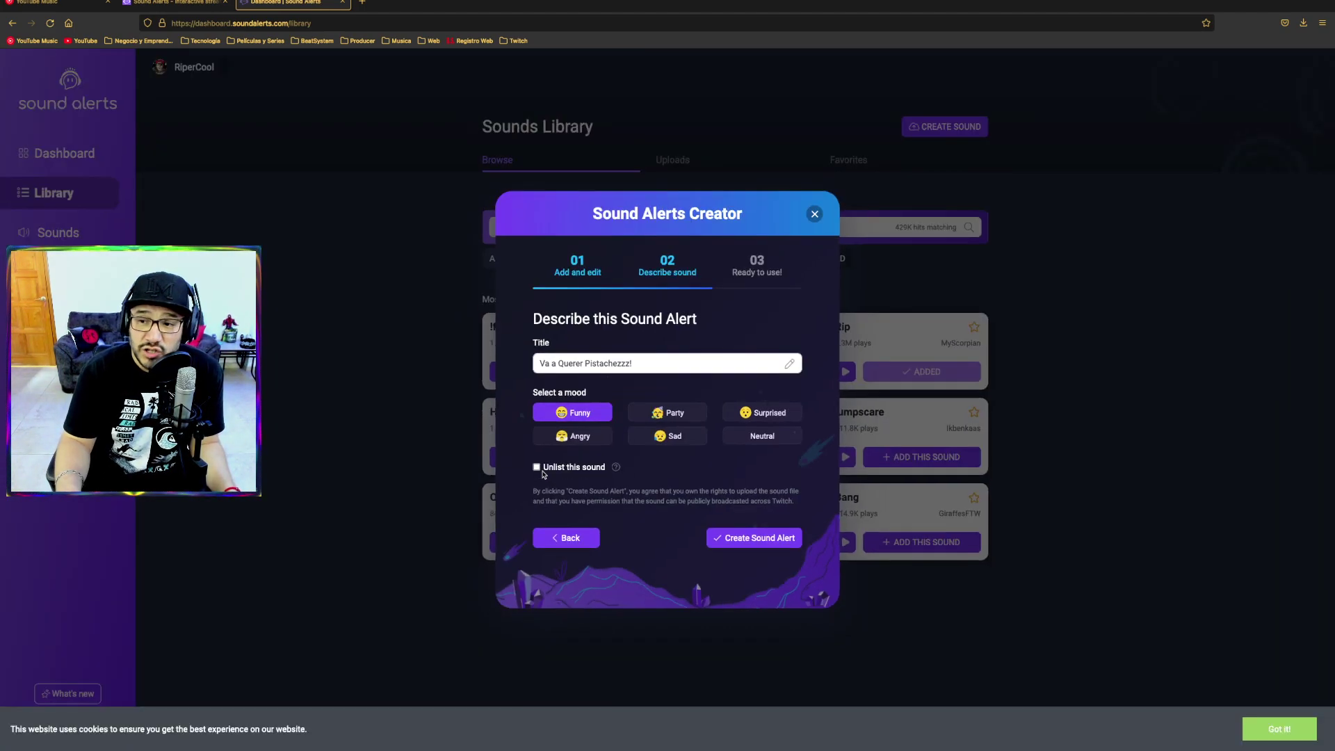
click(749, 538)
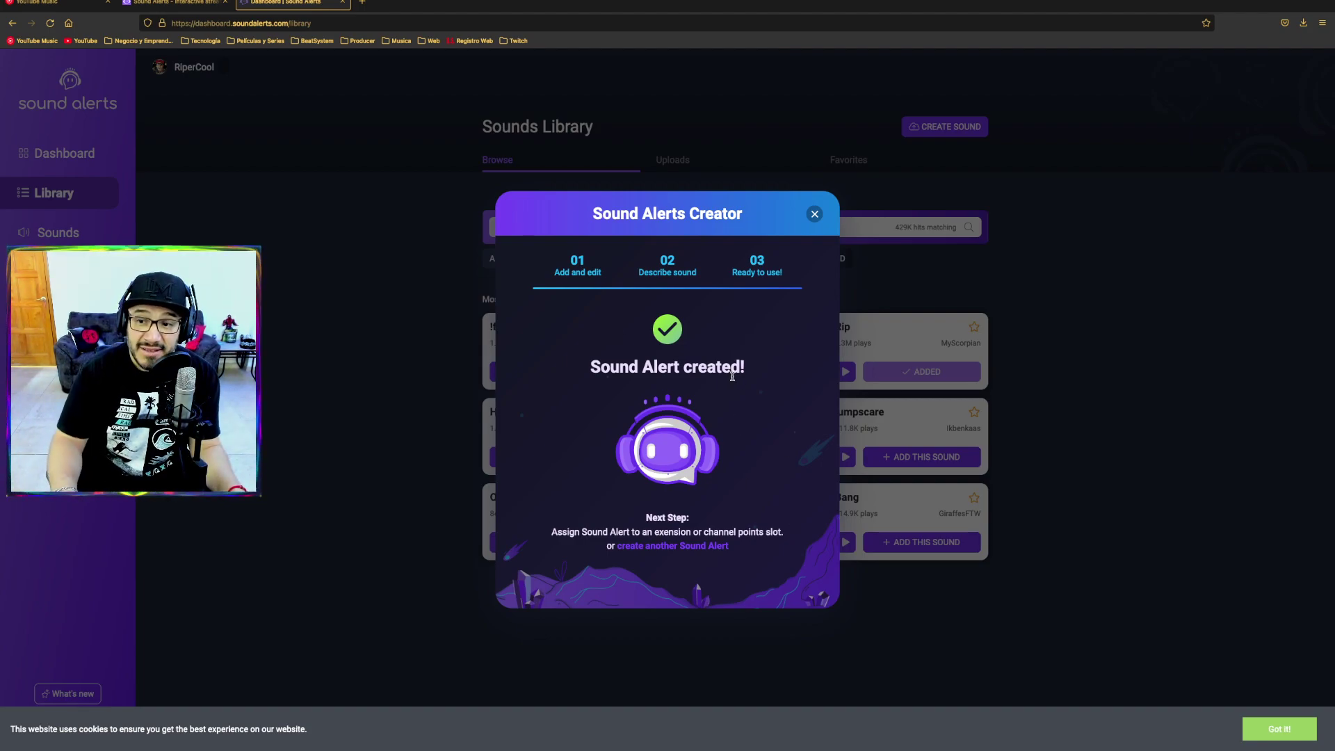
click(388, 548)
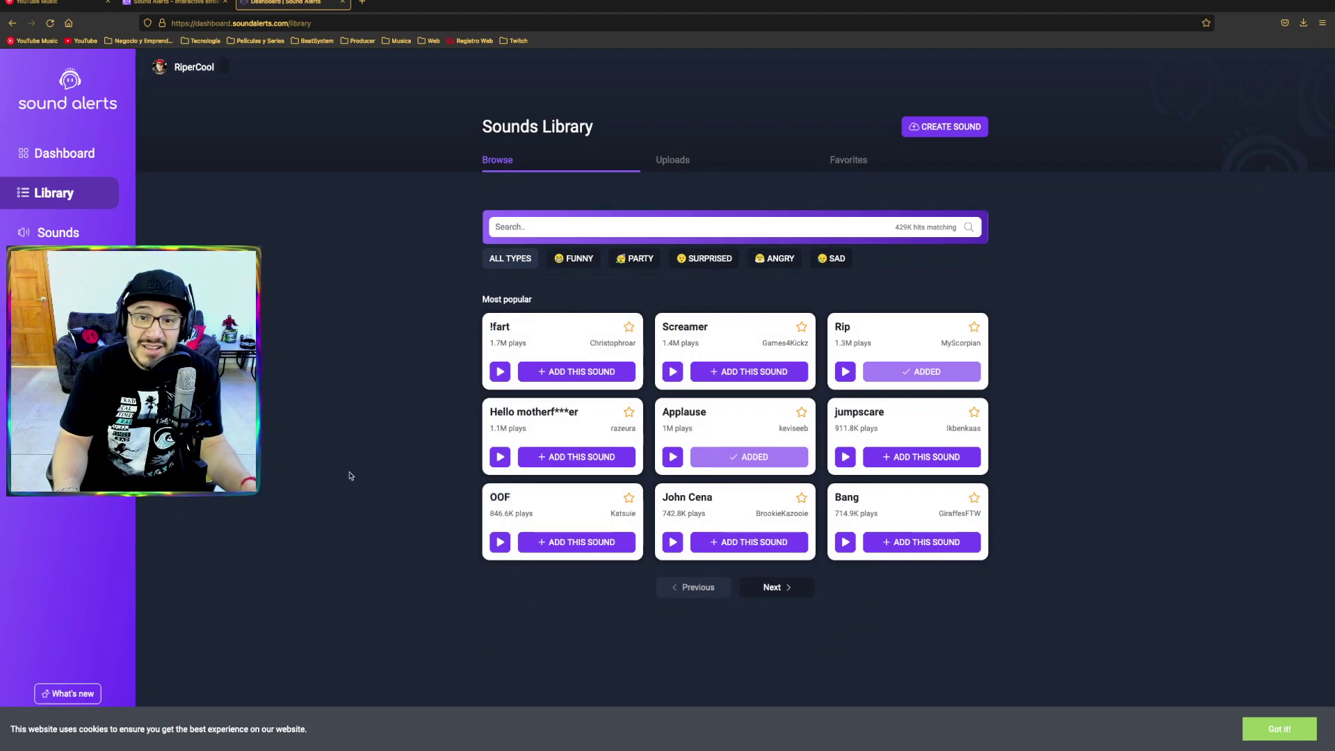
Look over the dashboard feed and the favorites in the sounds library
click(67, 155)
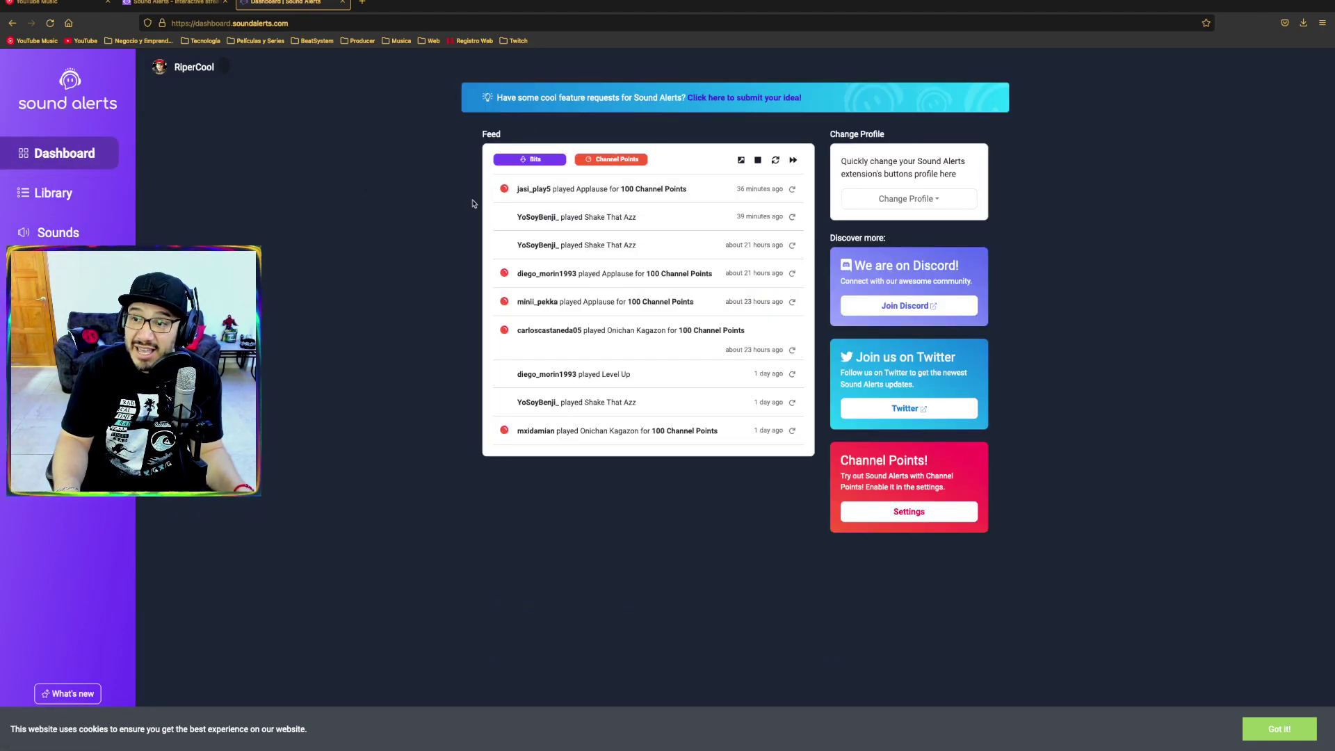
click(73, 202)
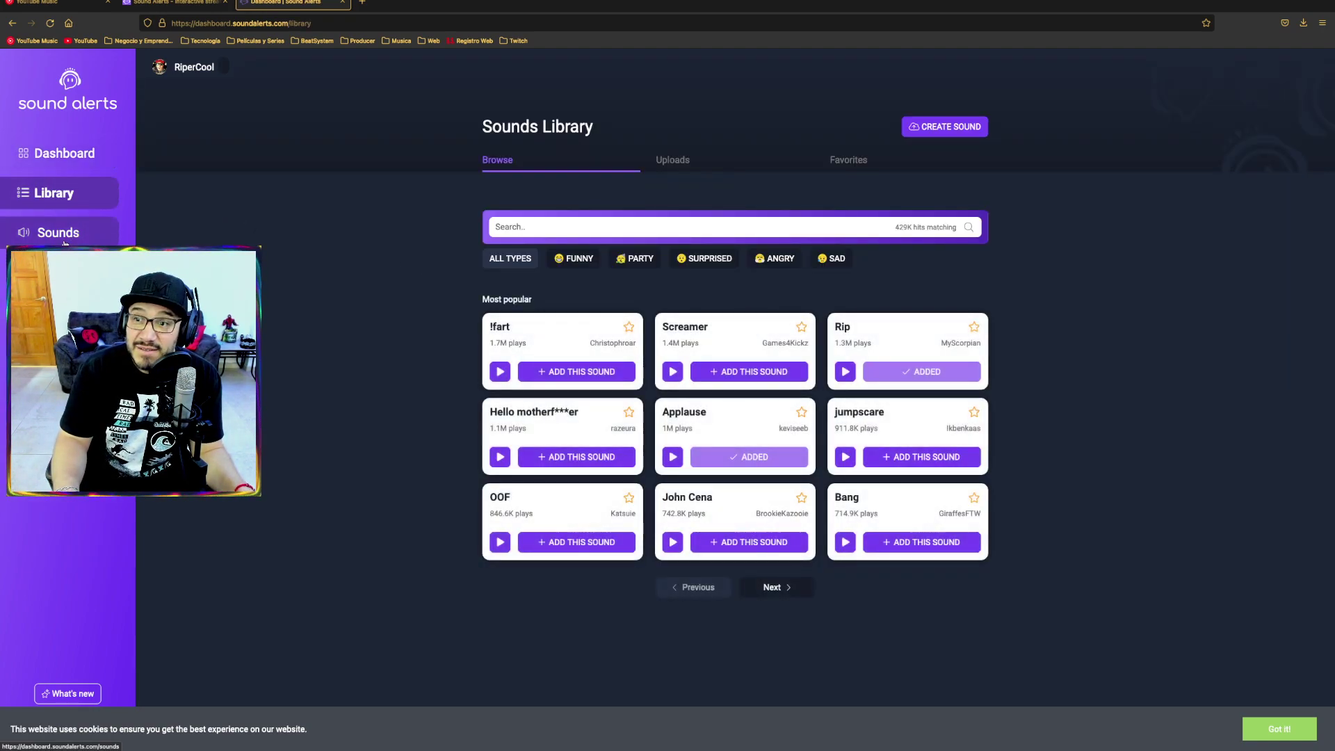
click(839, 164)
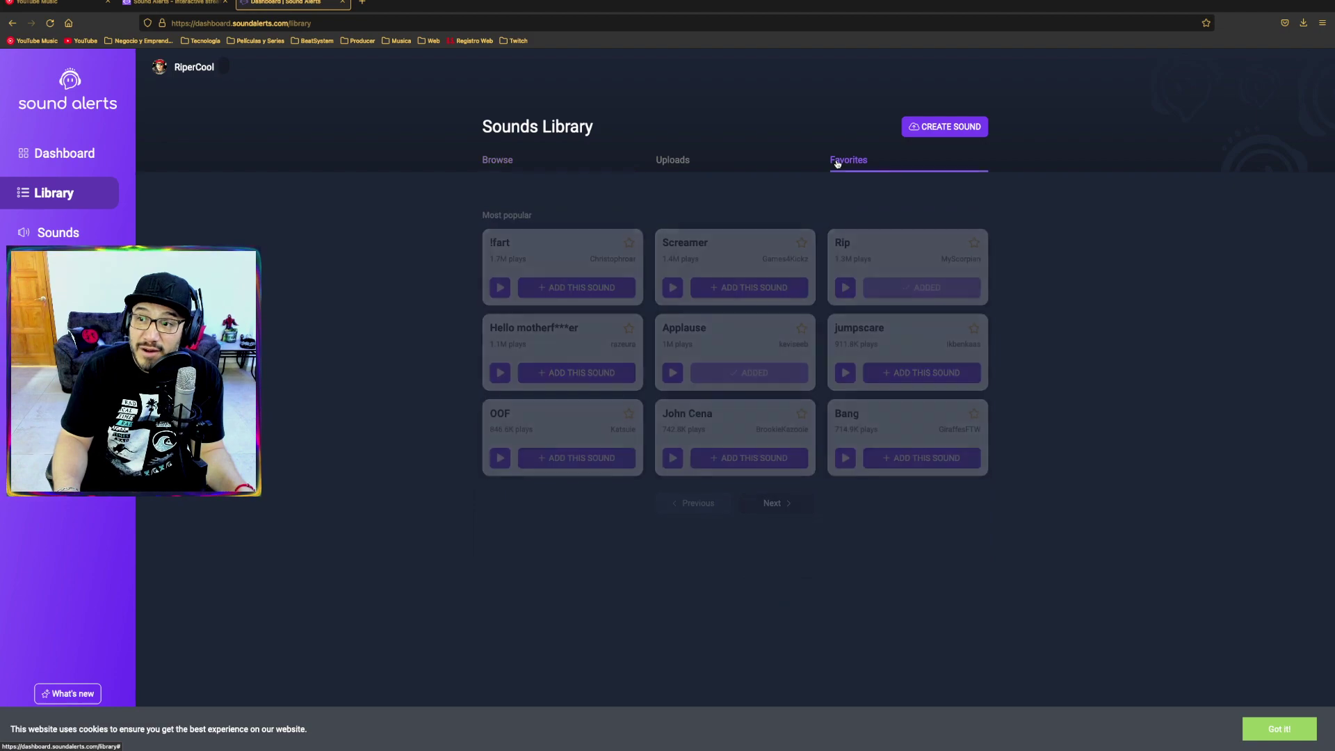
Review the active Extension sound buttons with their bit prices, and the Channel Points sound buttons
click(58, 226)
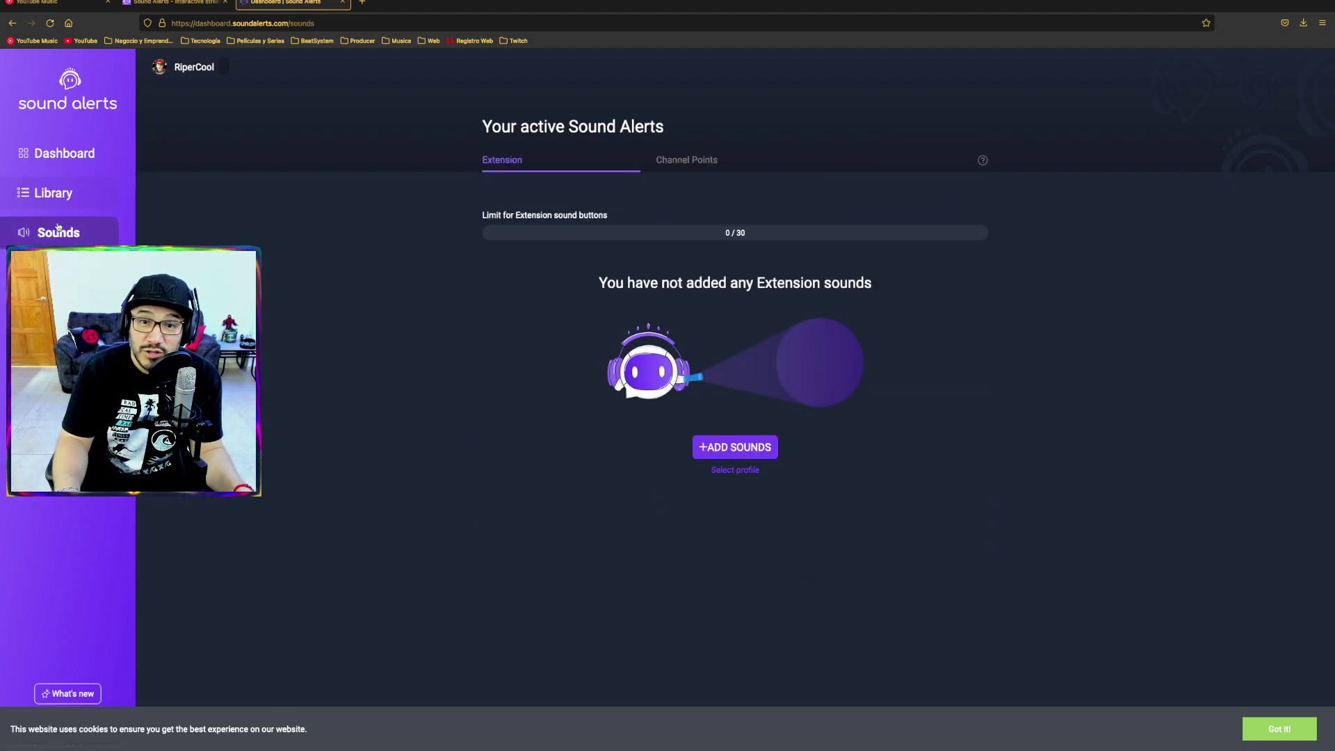
scroll(402, 364, down, 5)
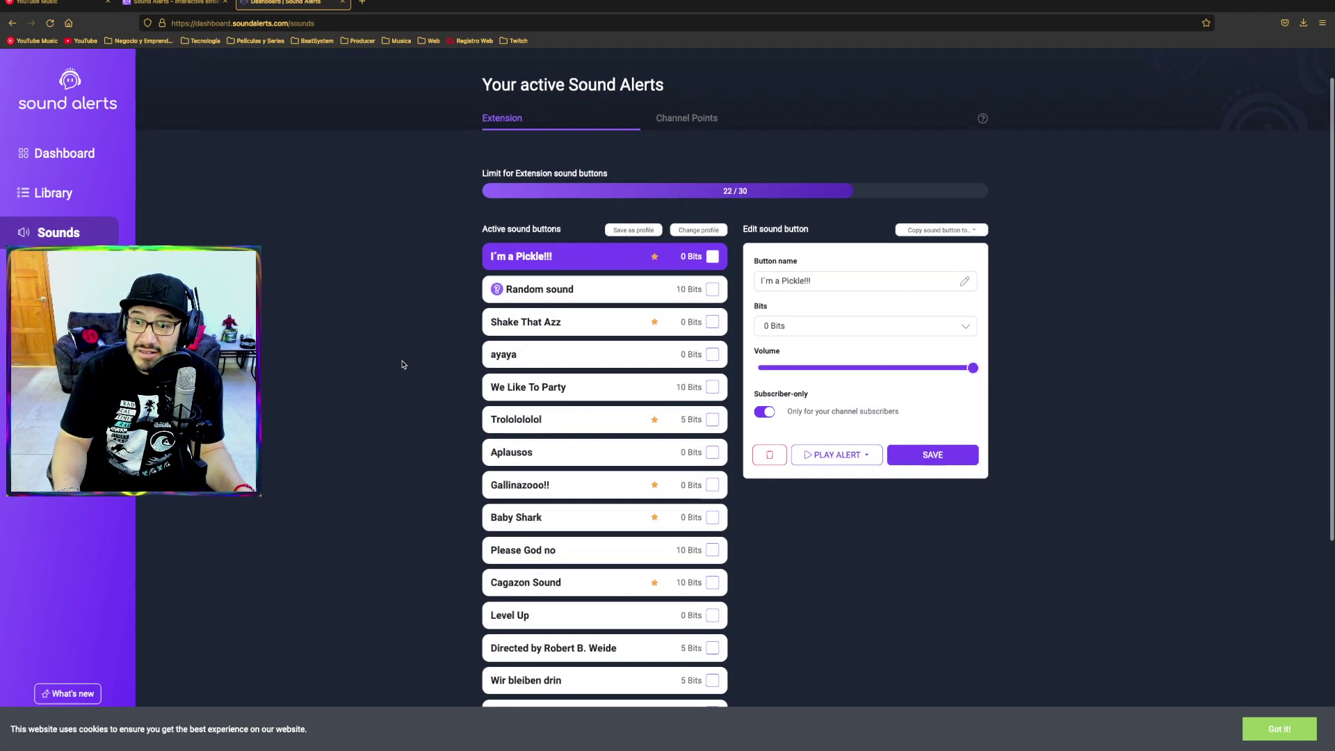
scroll(402, 364, down, 1)
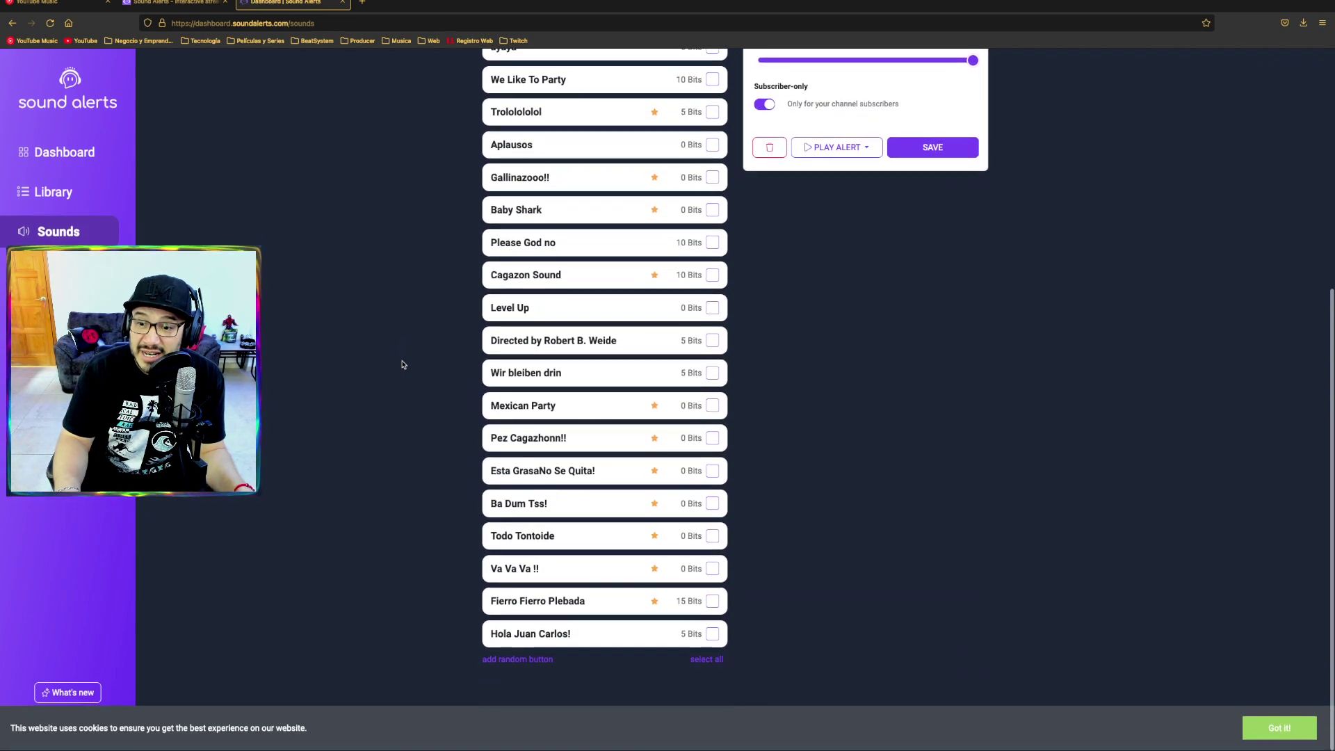
scroll(438, 518, up, 6)
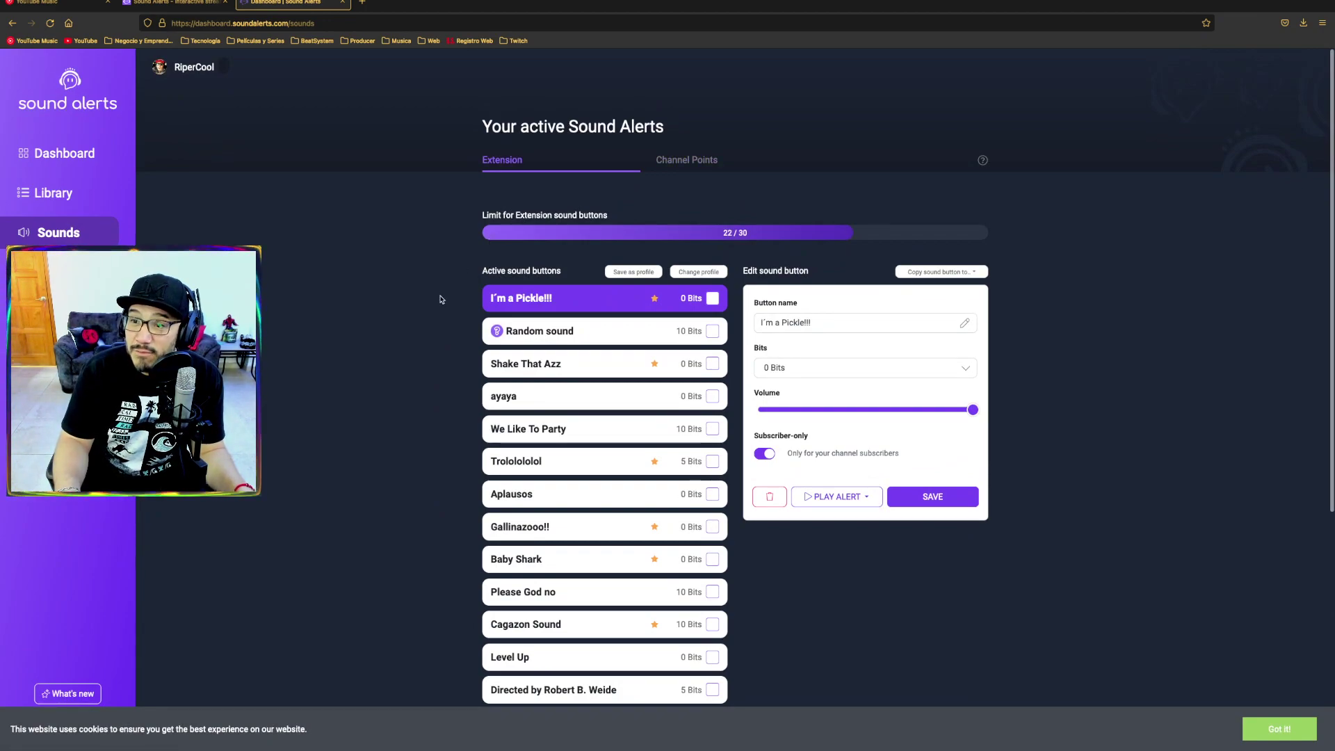
scroll(302, 342, down, 3)
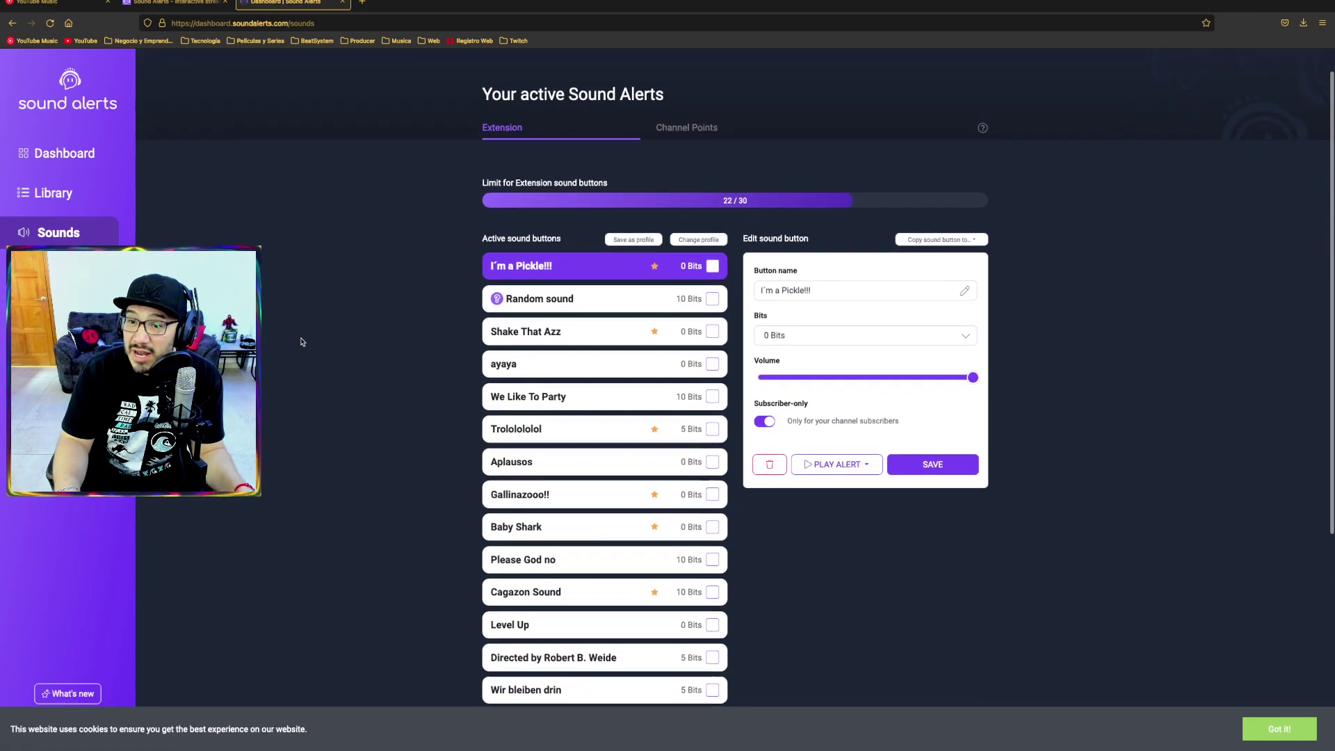
scroll(302, 342, down, 3)
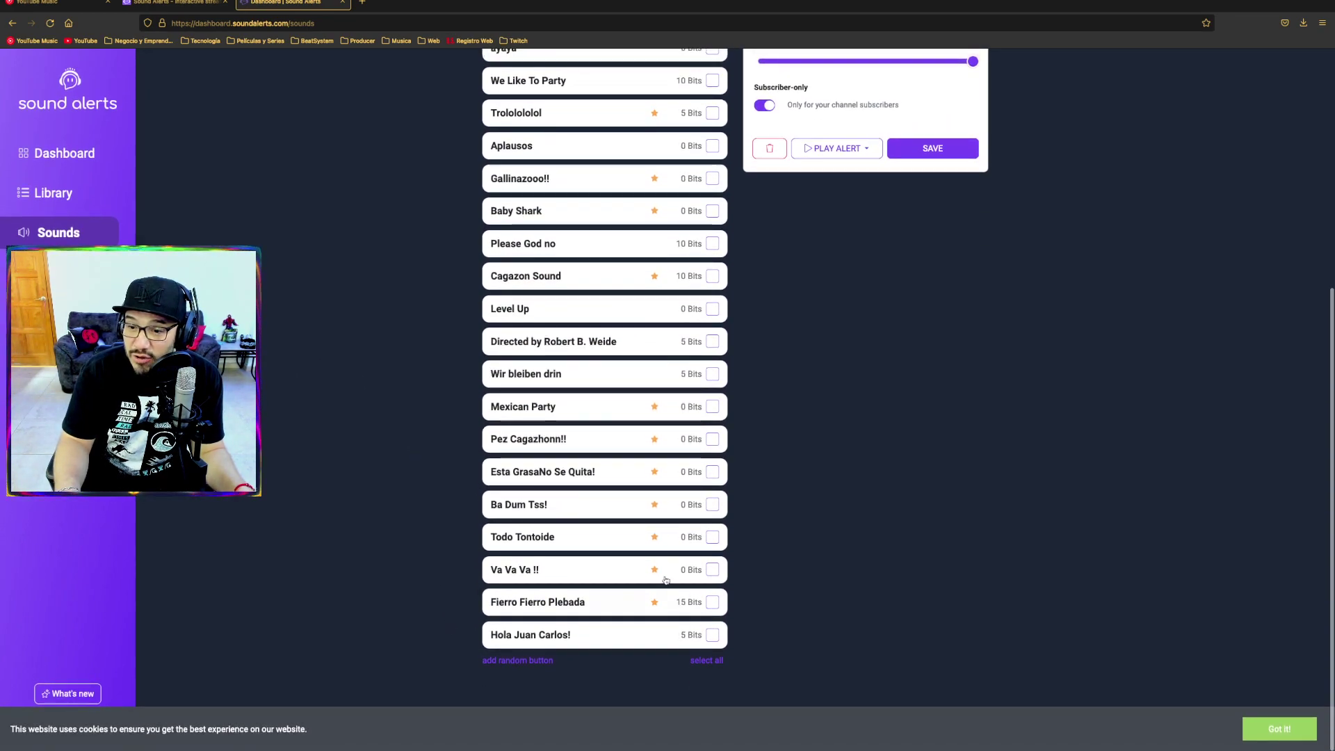
scroll(806, 536, up, 4)
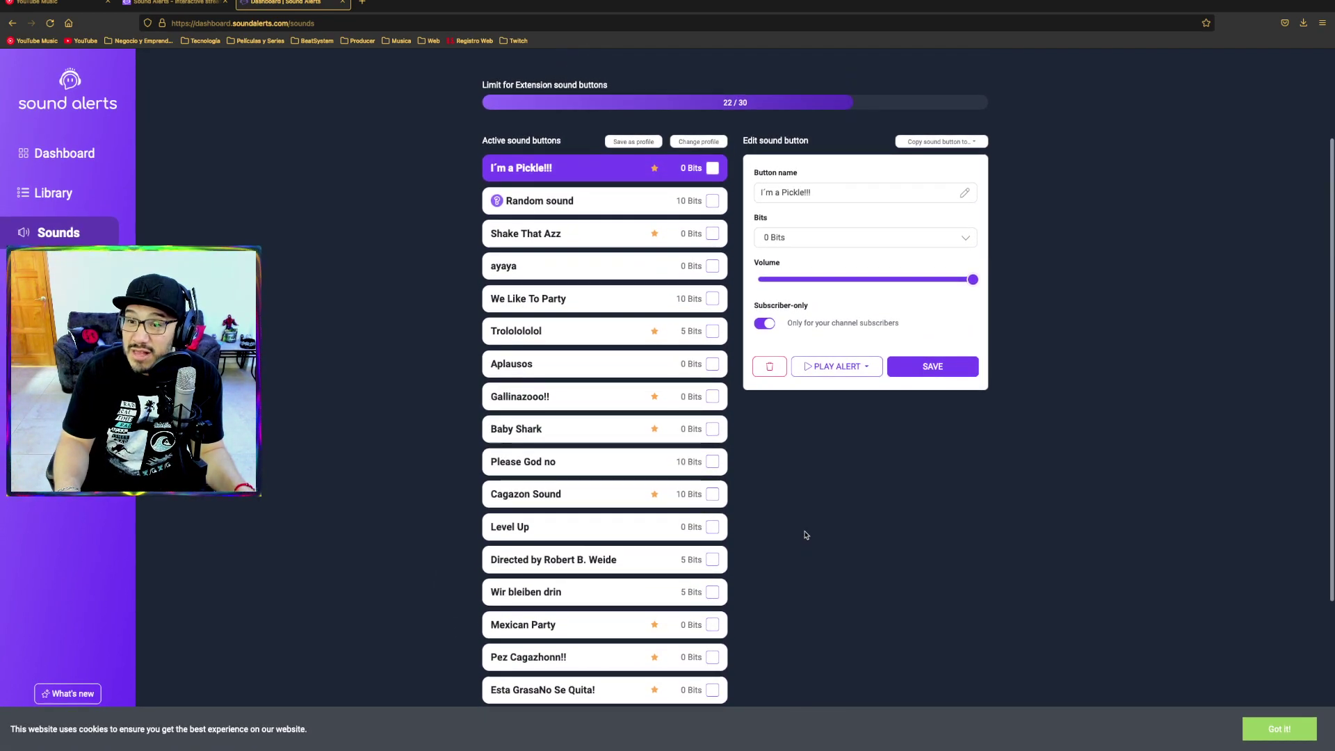
scroll(805, 535, down, 2)
scroll(805, 535, down, 1)
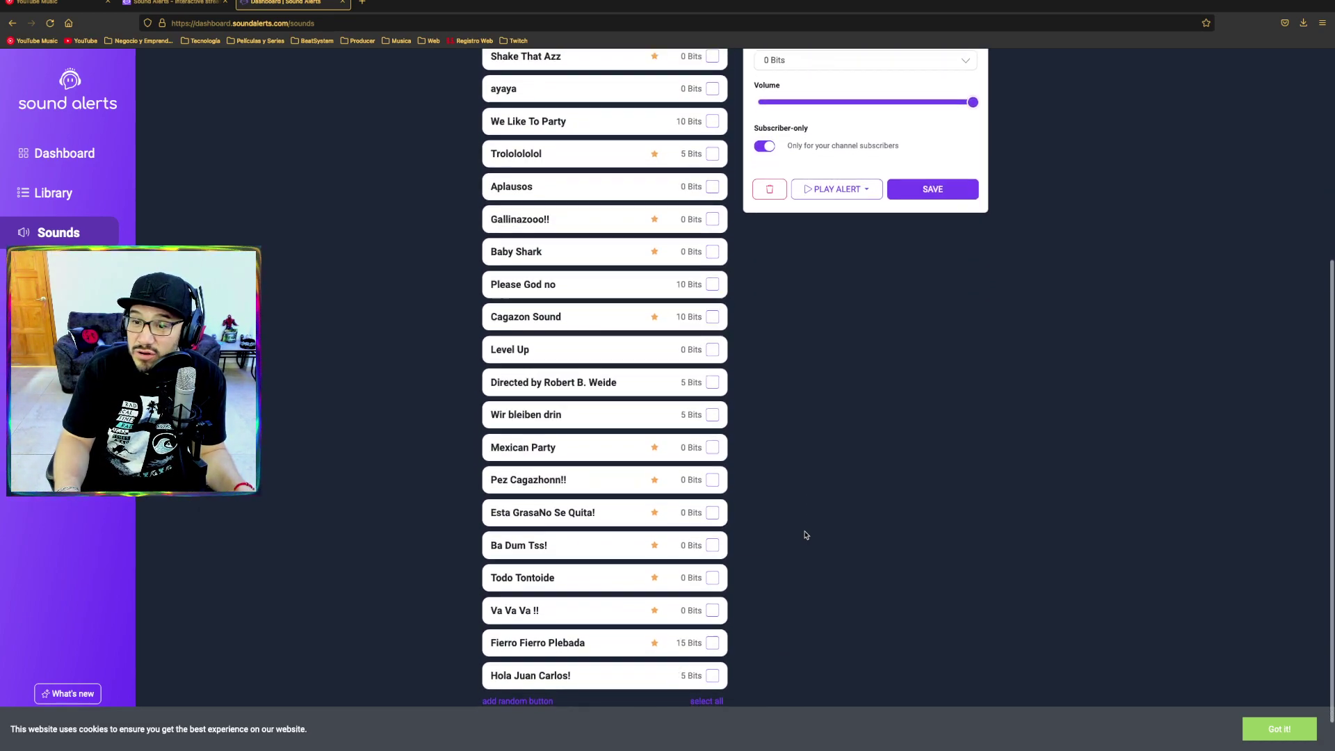
scroll(805, 535, up, 5)
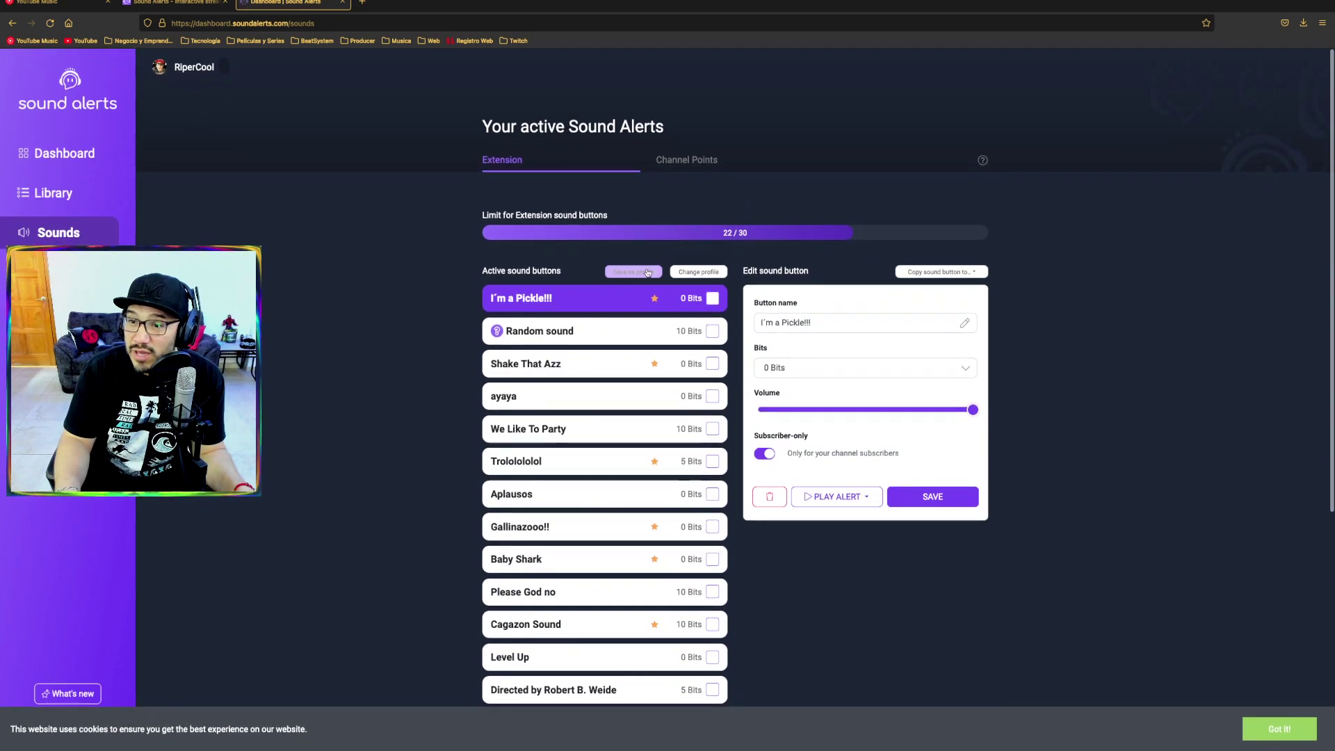
click(675, 163)
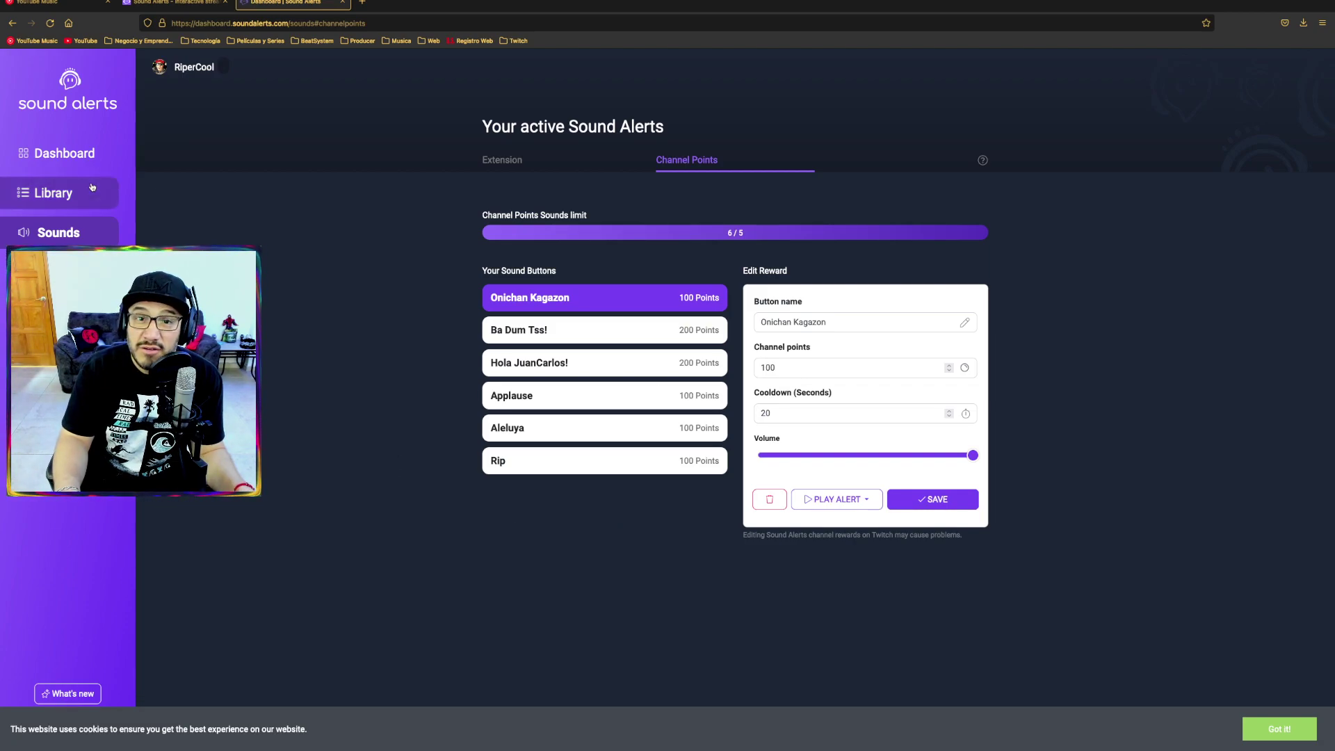
Add the uploaded sound "Va a Querer Pistachezzz!" to the Extension at 0 Bits from the library's uploads
click(89, 154)
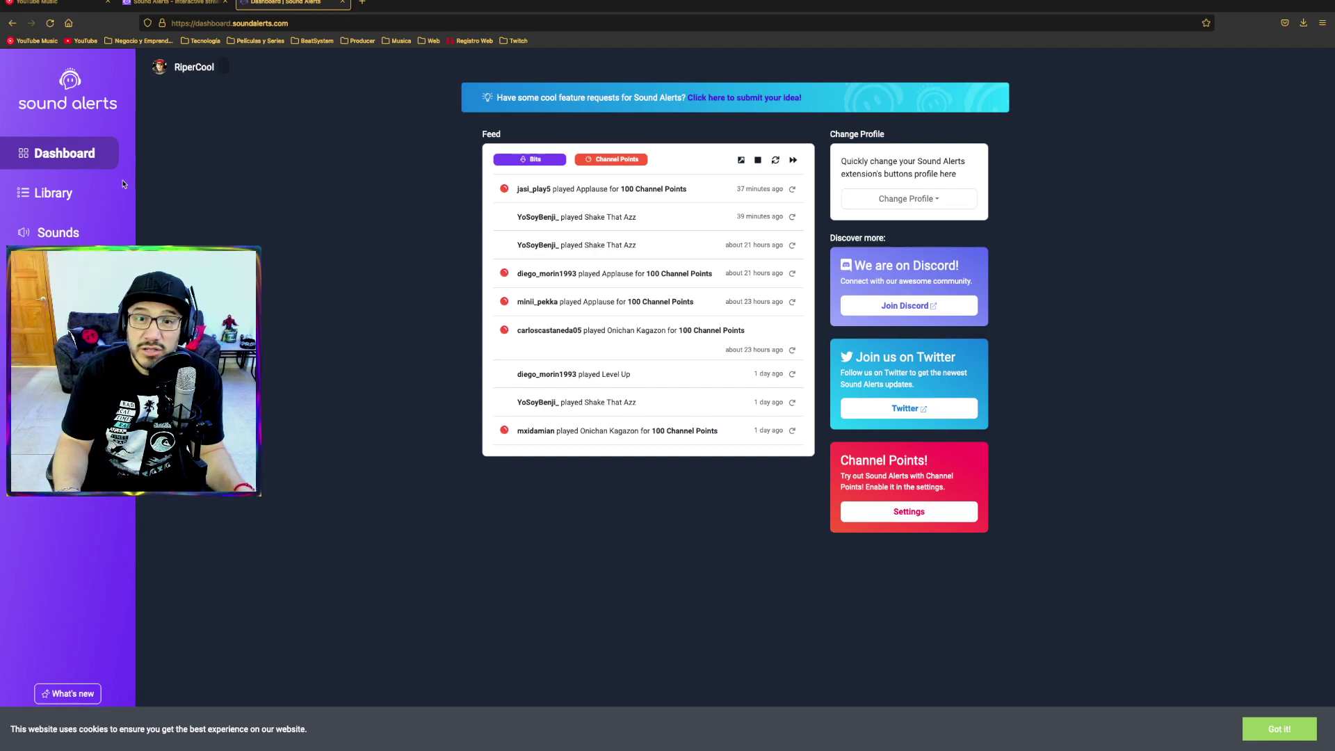
click(104, 192)
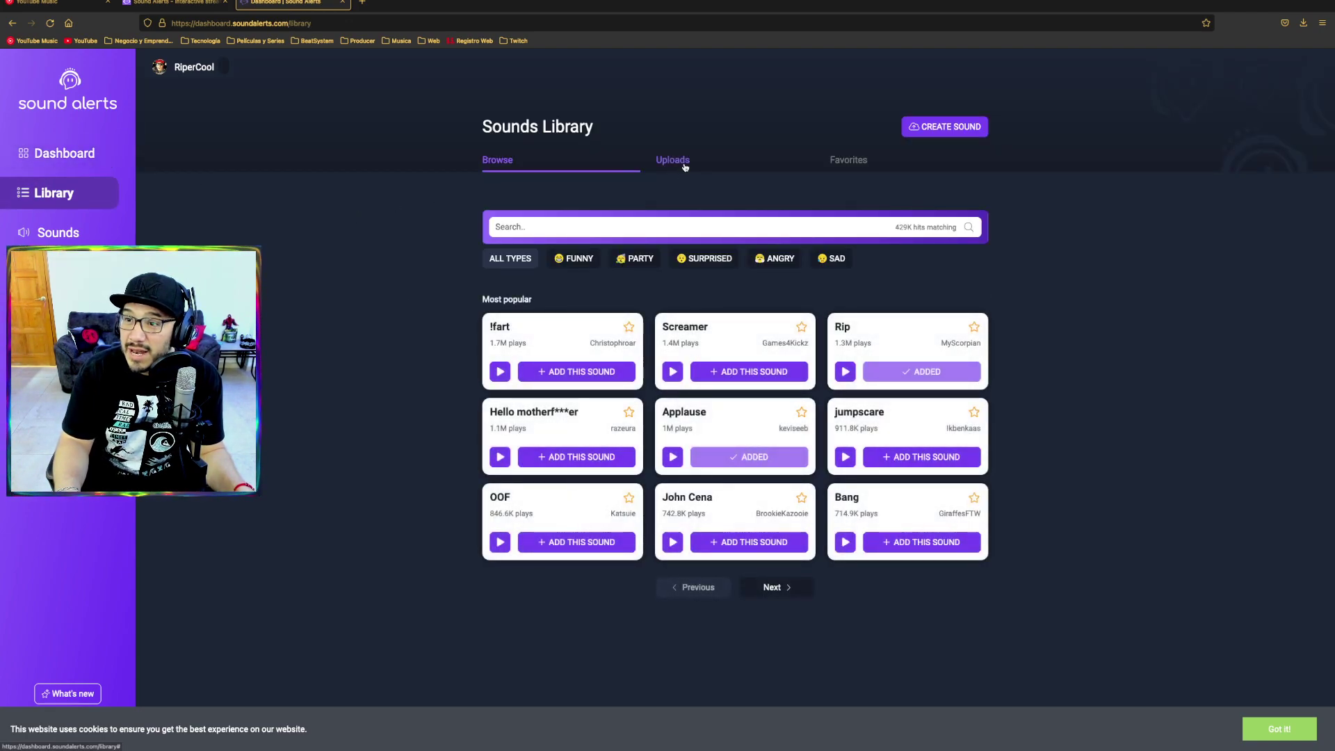
click(666, 162)
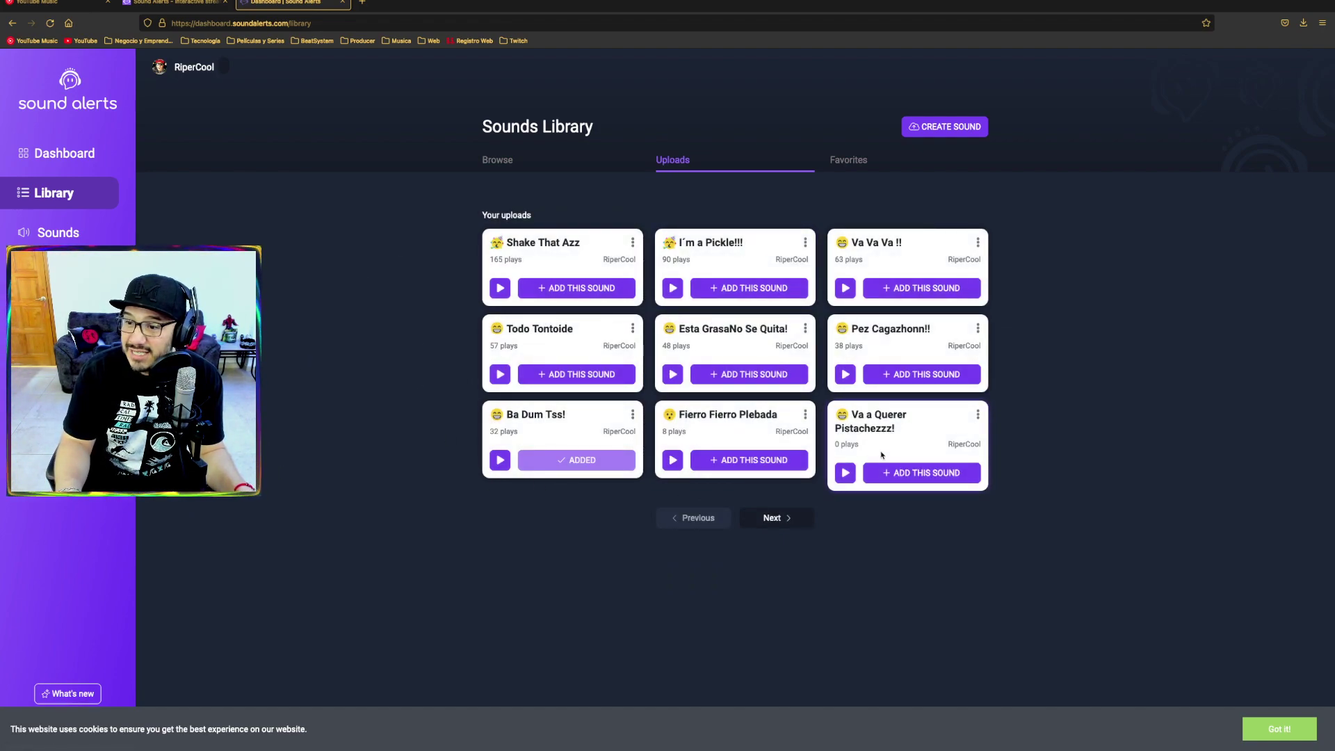
click(883, 473)
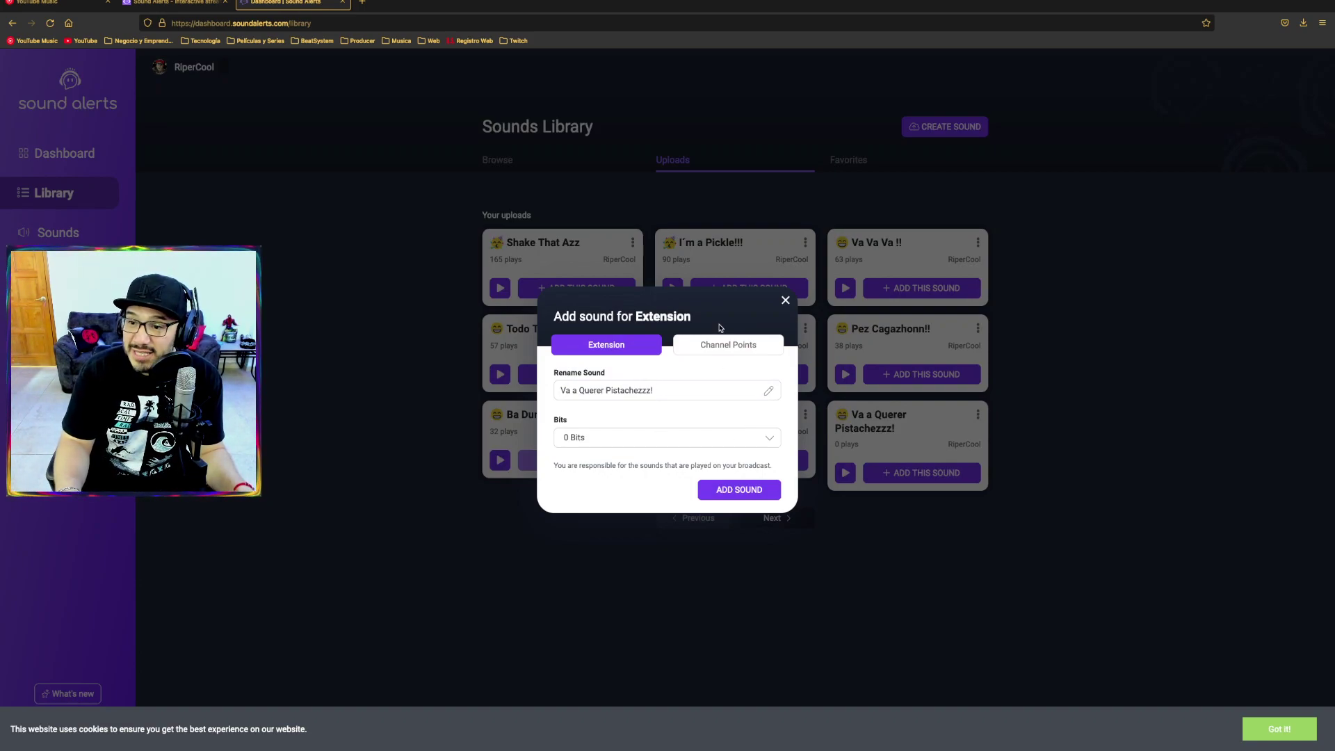
click(724, 491)
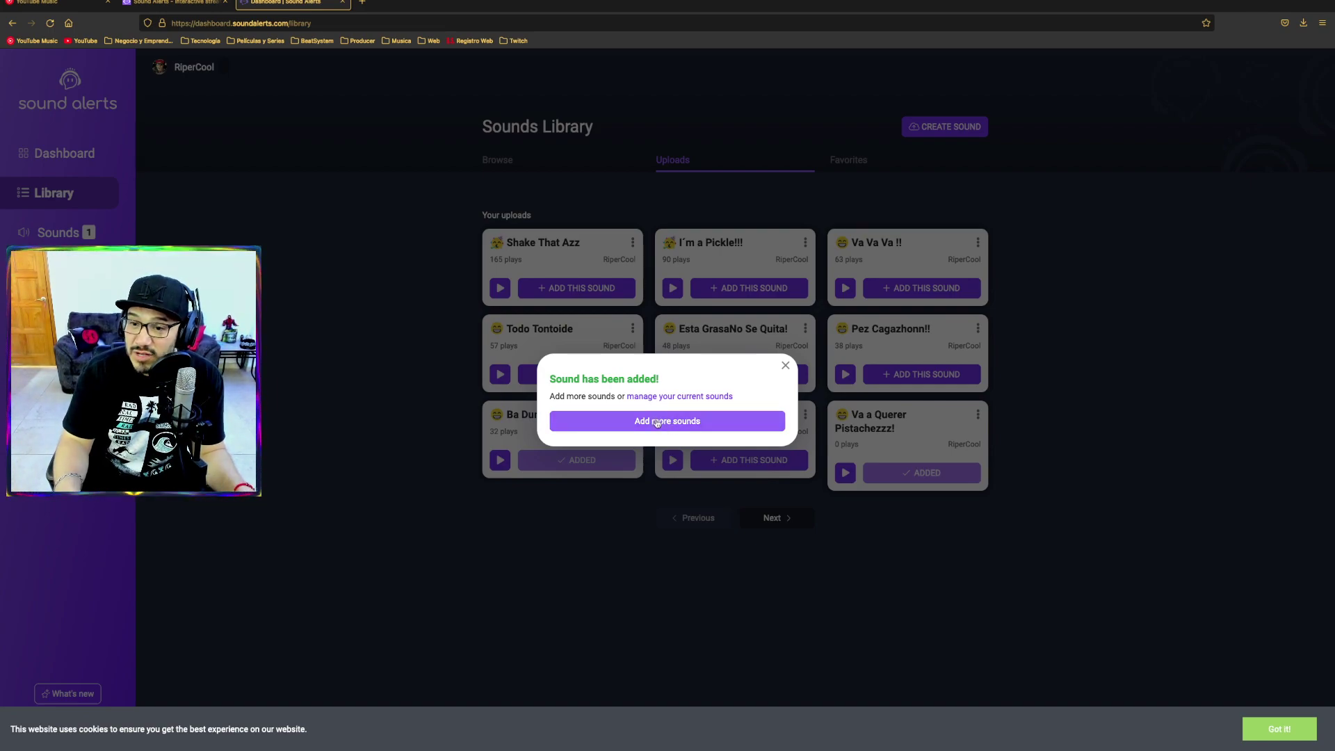
click(285, 356)
Restrict the active Extension button "Va a Querer Pistachezzz!" to channel subscribers only
click(57, 233)
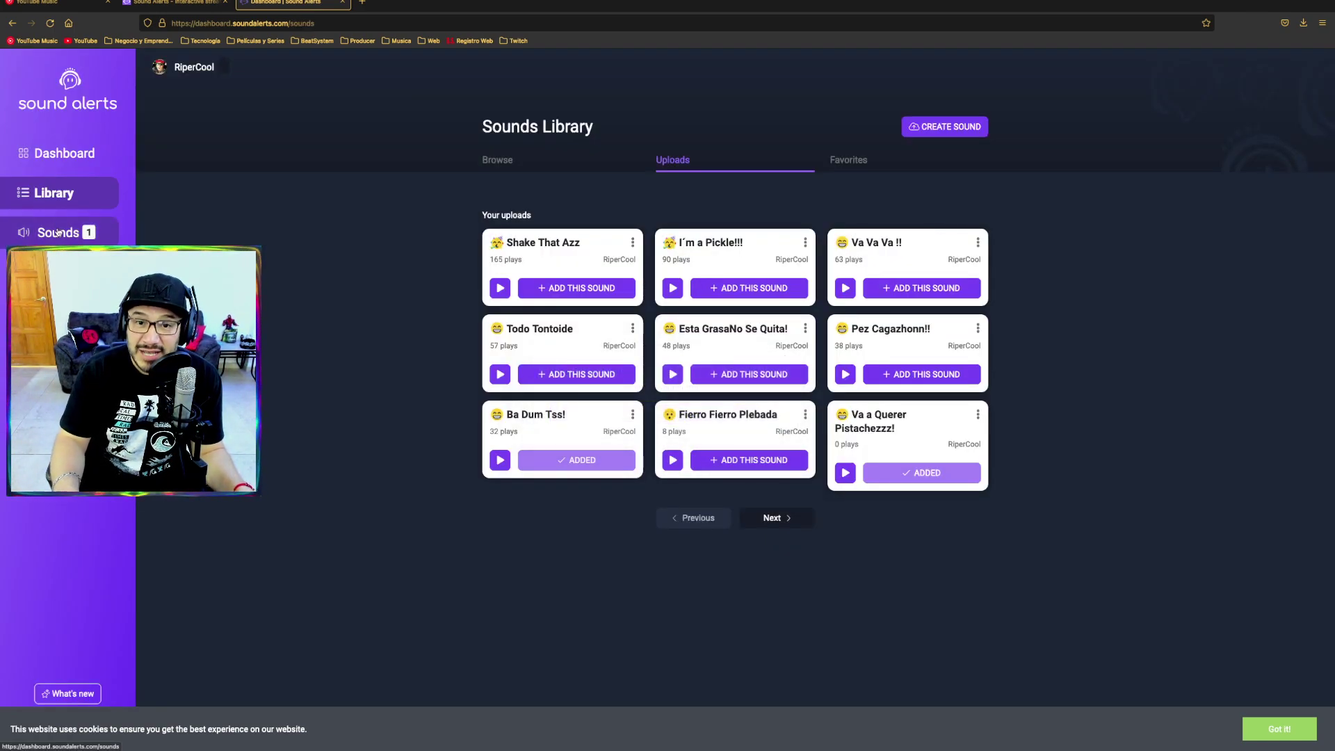
scroll(372, 448, down, 5)
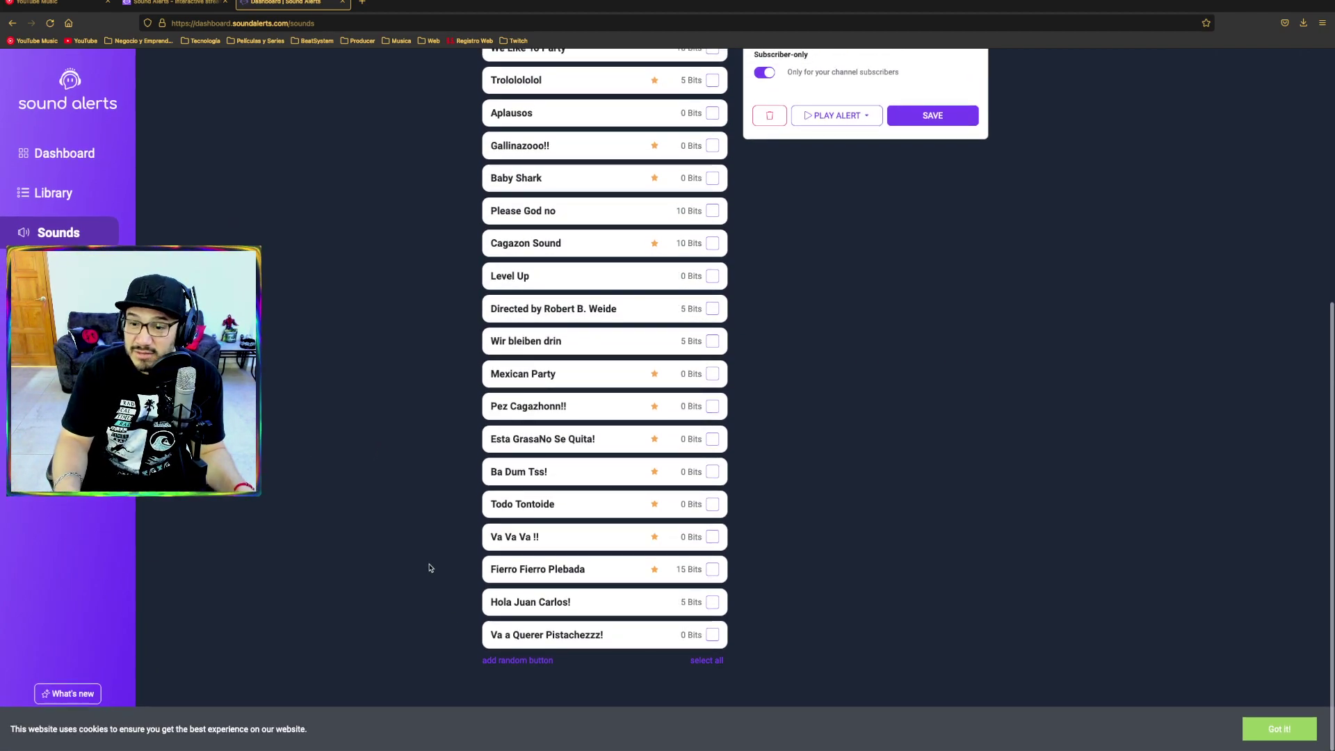
click(523, 635)
scroll(1006, 610, up, 6)
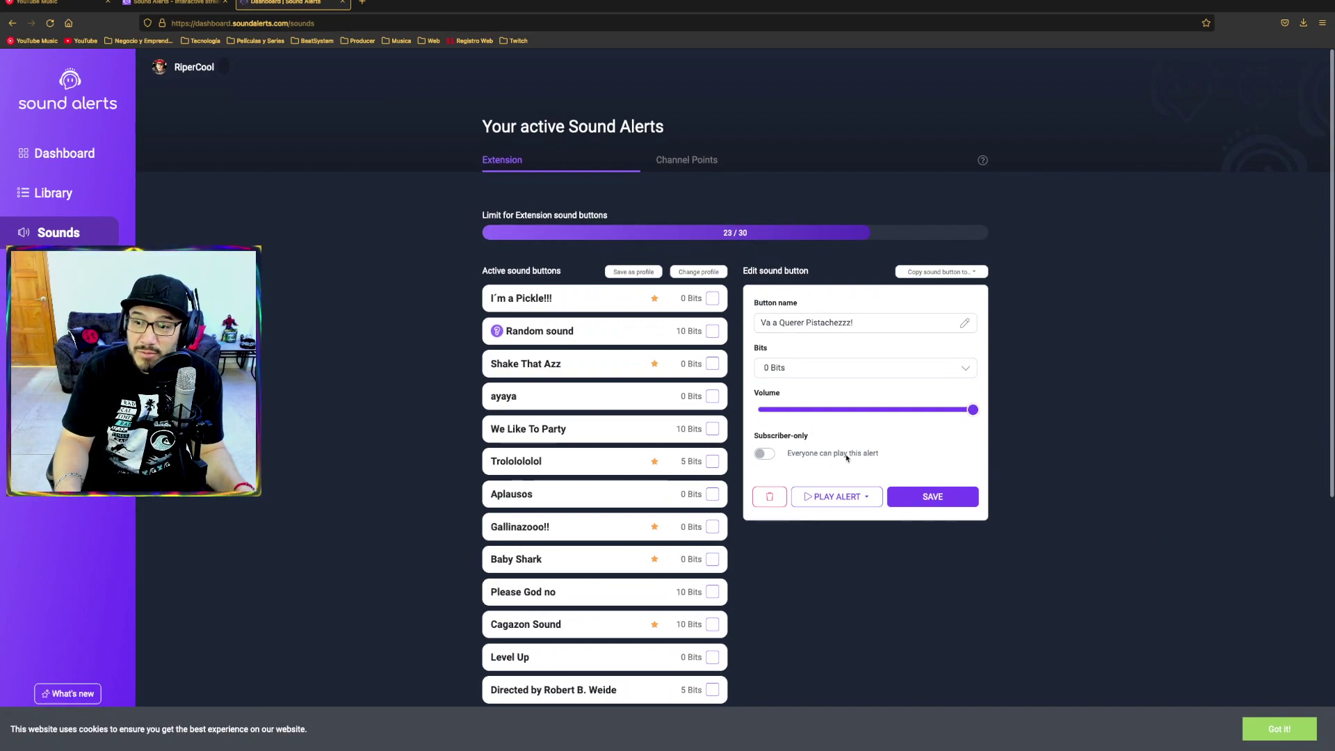
click(795, 455)
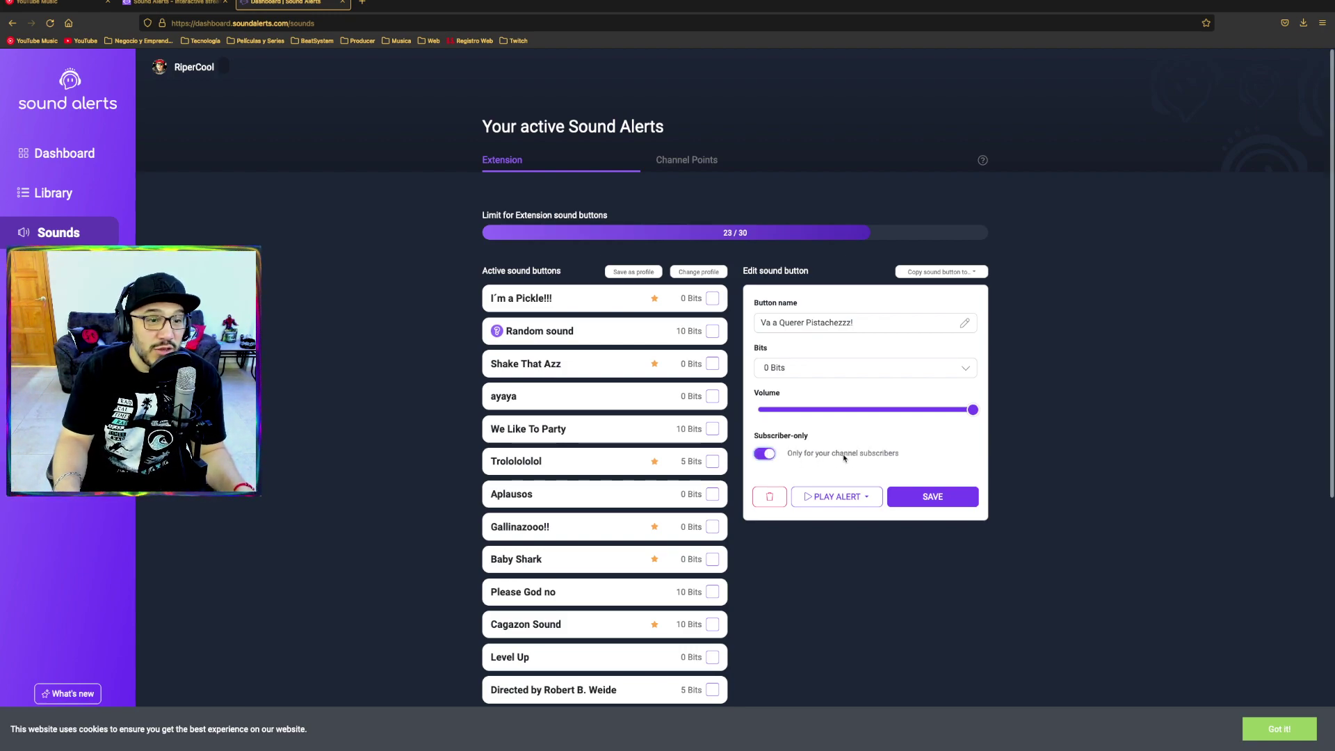
Save the subscriber-only setting of the Extension button "Va a Querer Pistachezzz!"
key(ctrl+plus)
key(ctrl+plus)
key(ctrl+plus)
key(ctrl+plus)
key(ctrl+plus)
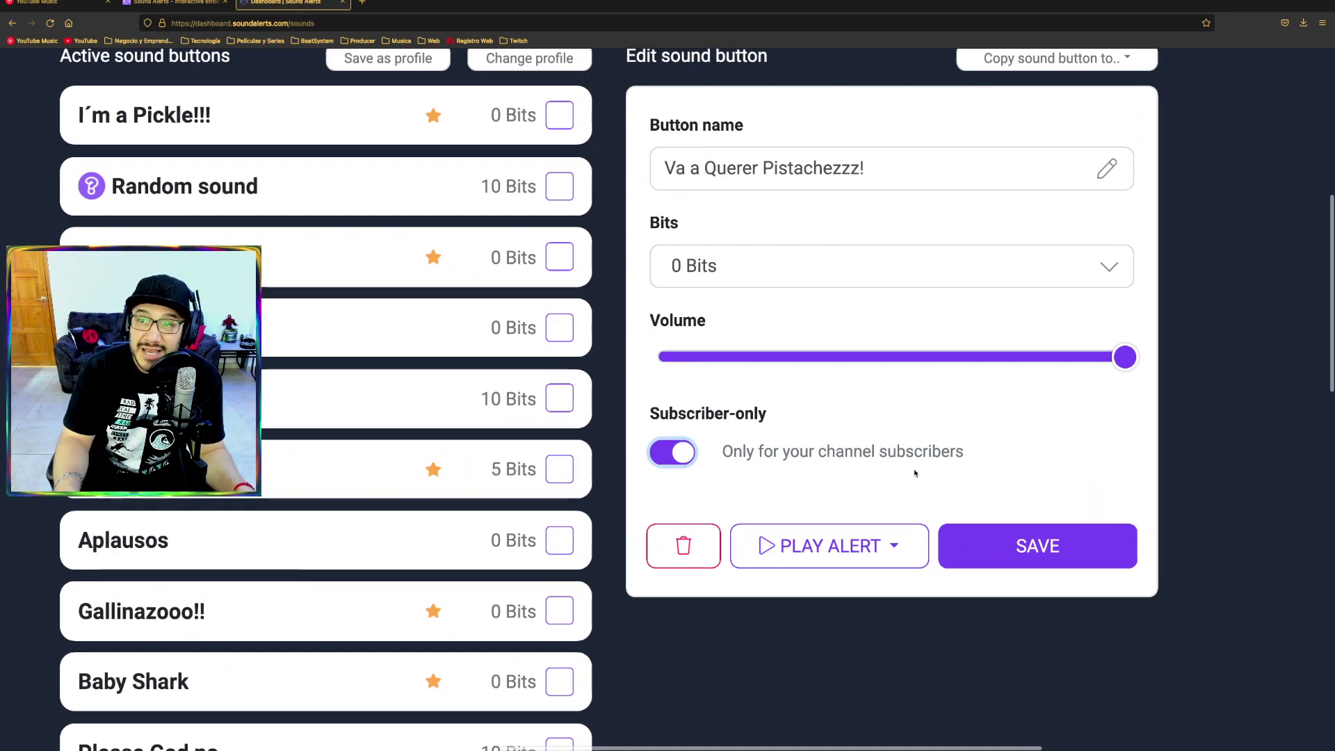
click(988, 540)
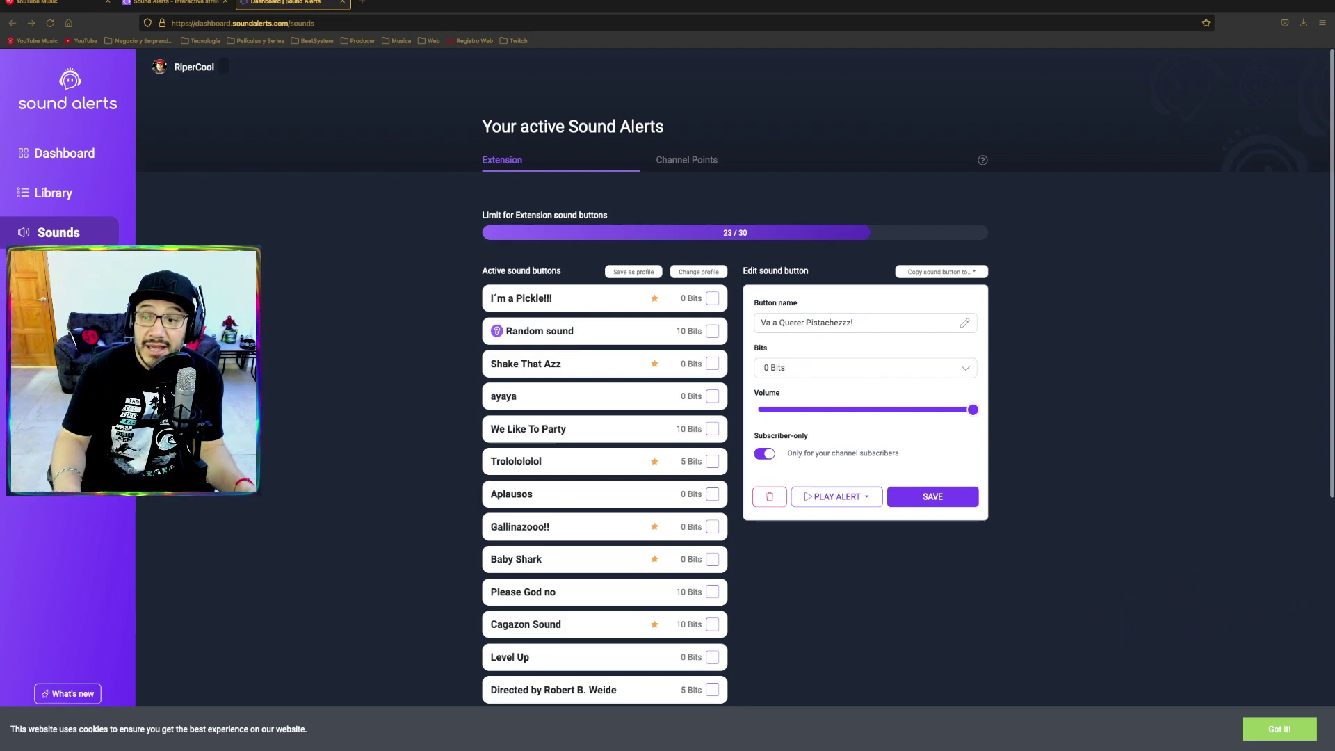
Test the alert "Va a Querer Pistachezzz!" in the OBS browser source and look over the Bits prices available for its button
click(809, 498)
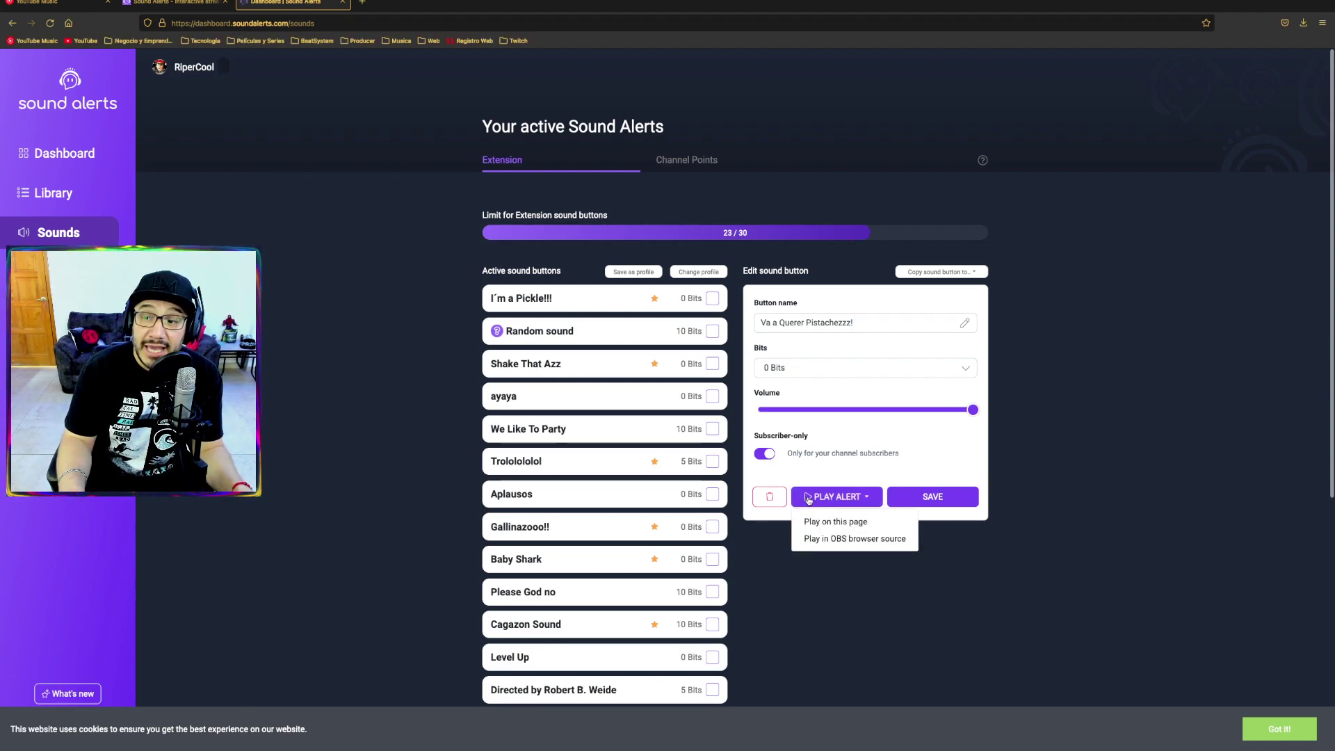
click(861, 541)
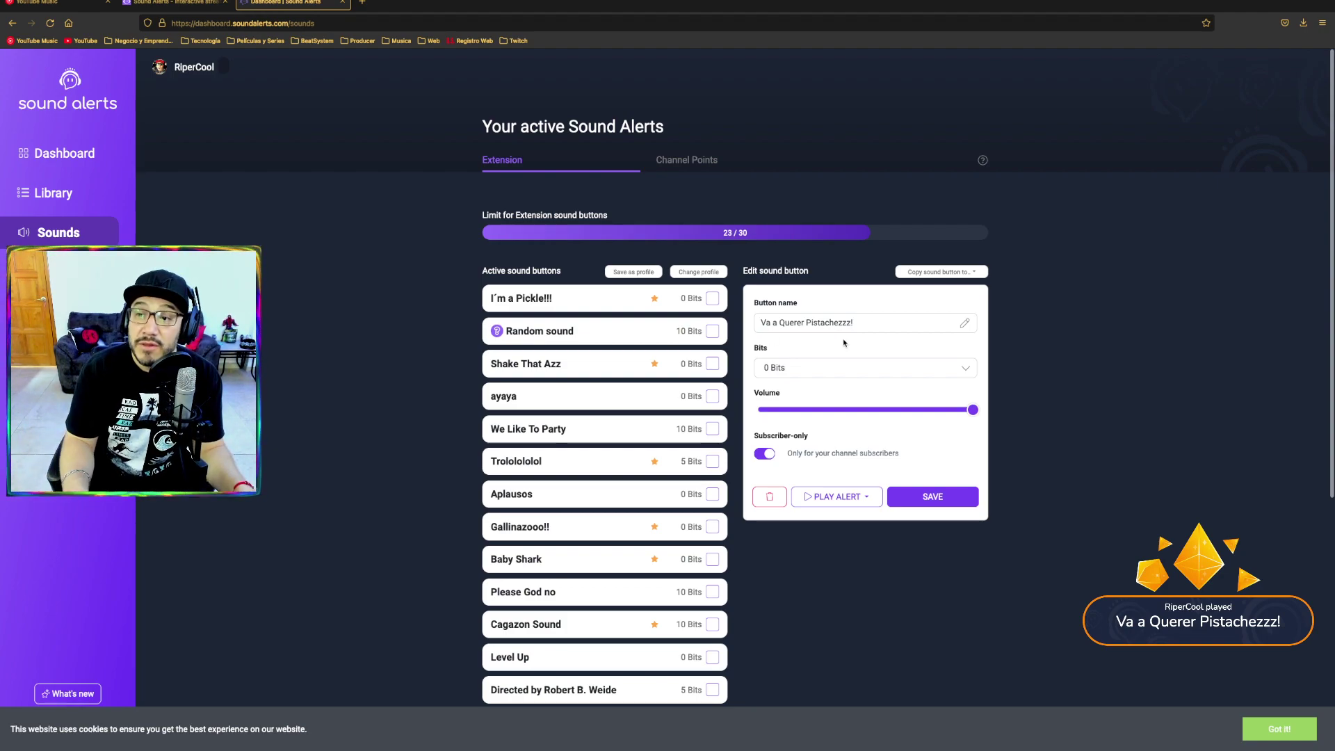
scroll(916, 374, up, 5)
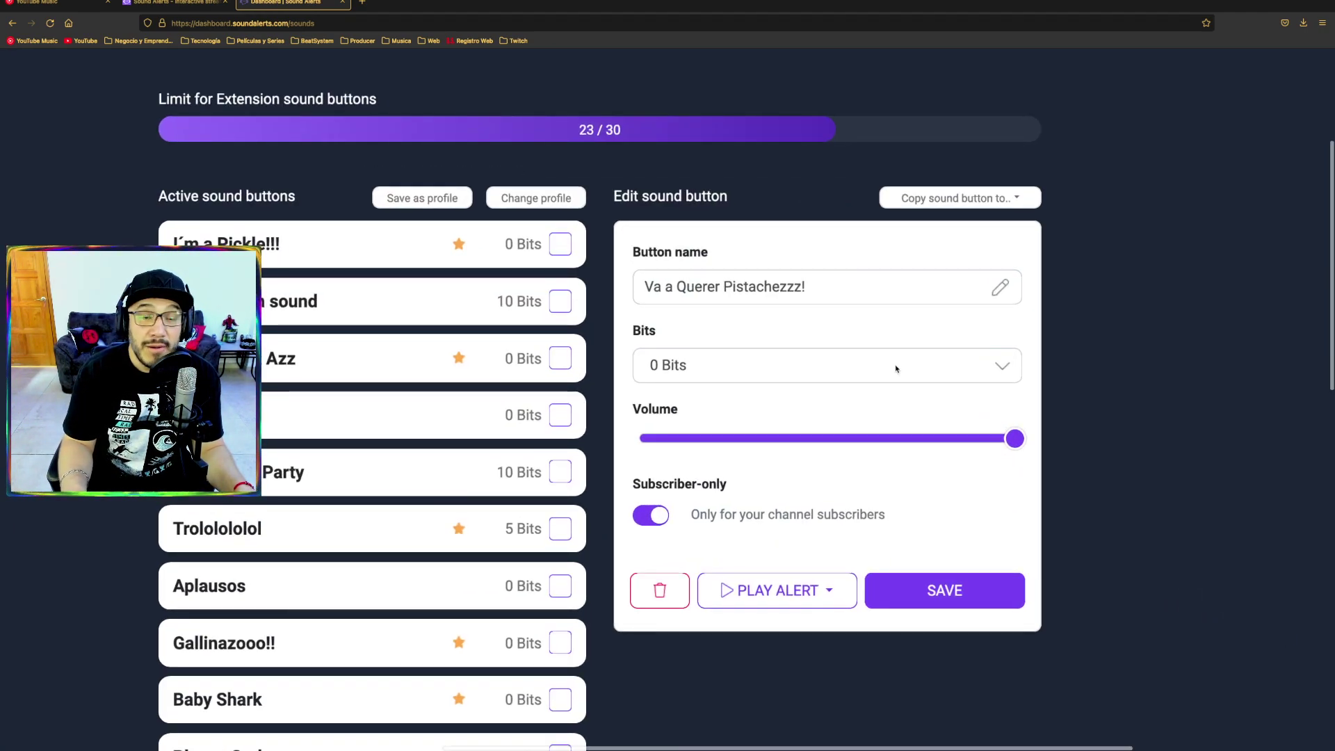
click(894, 368)
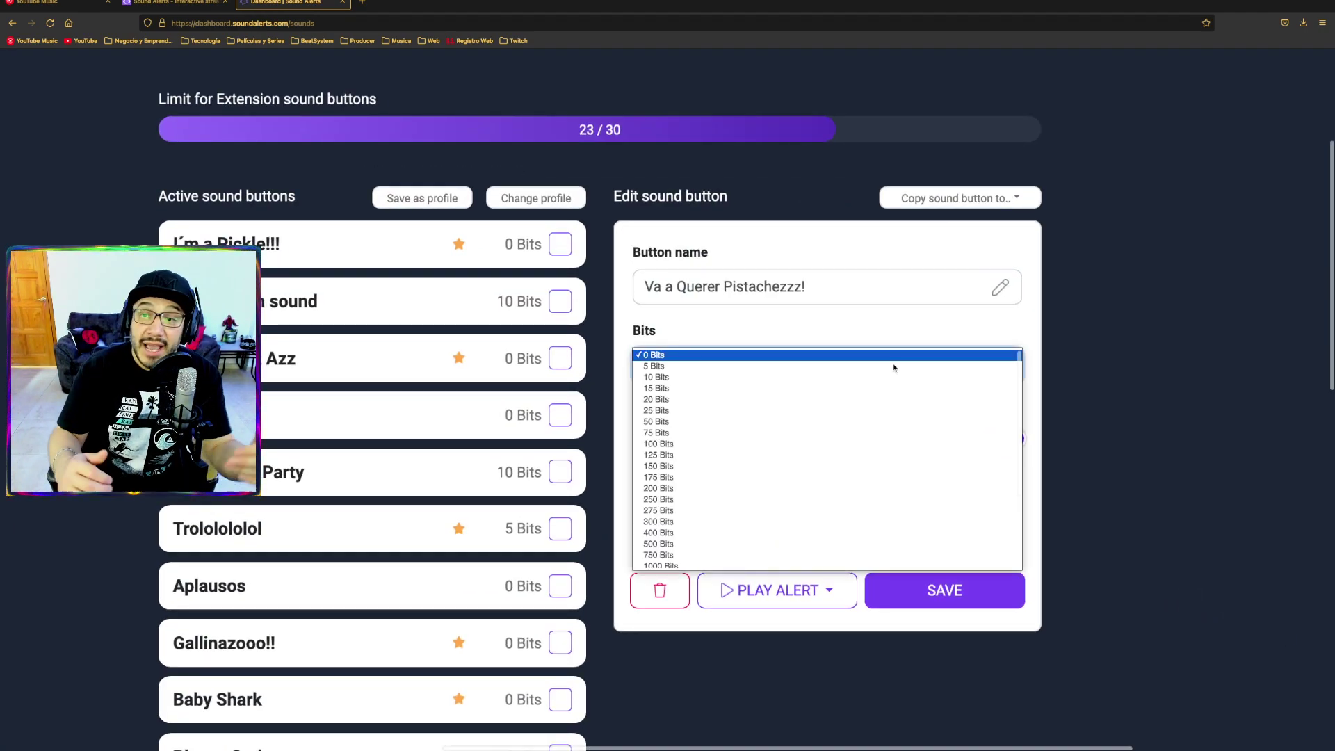
click(1142, 374)
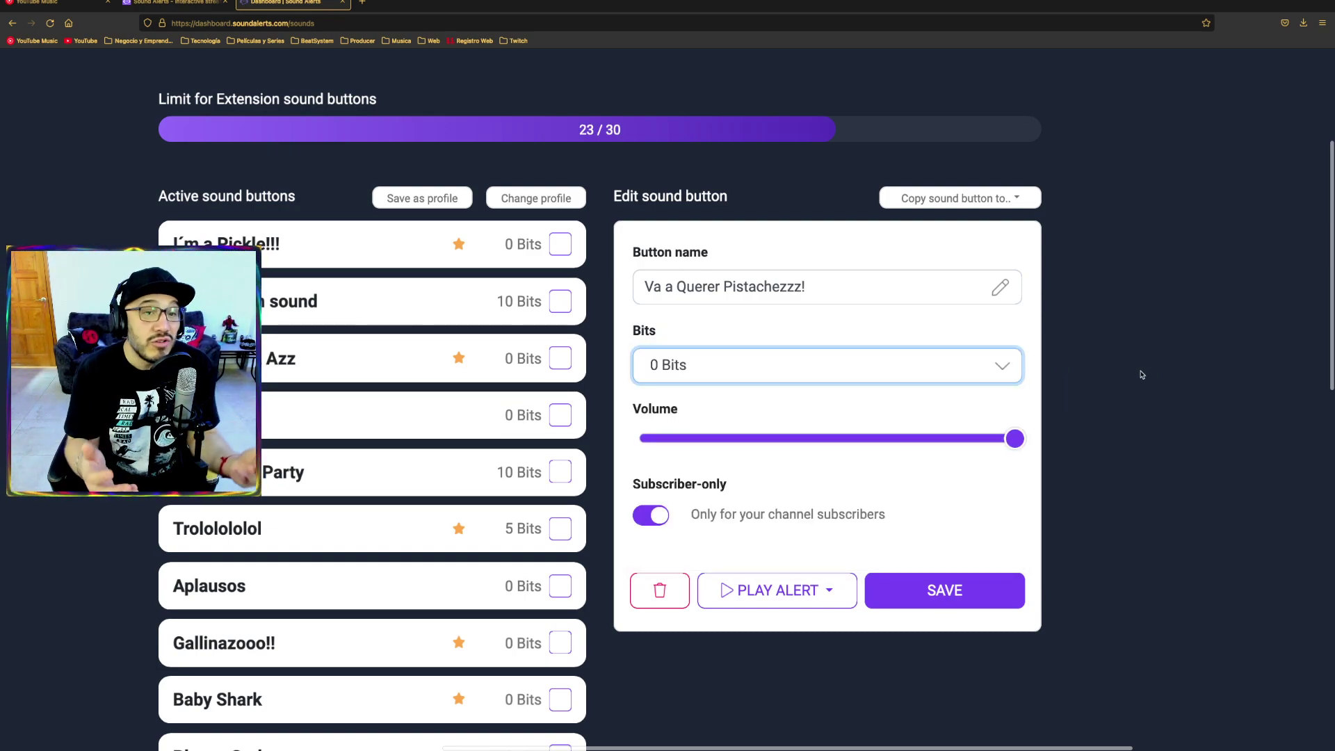